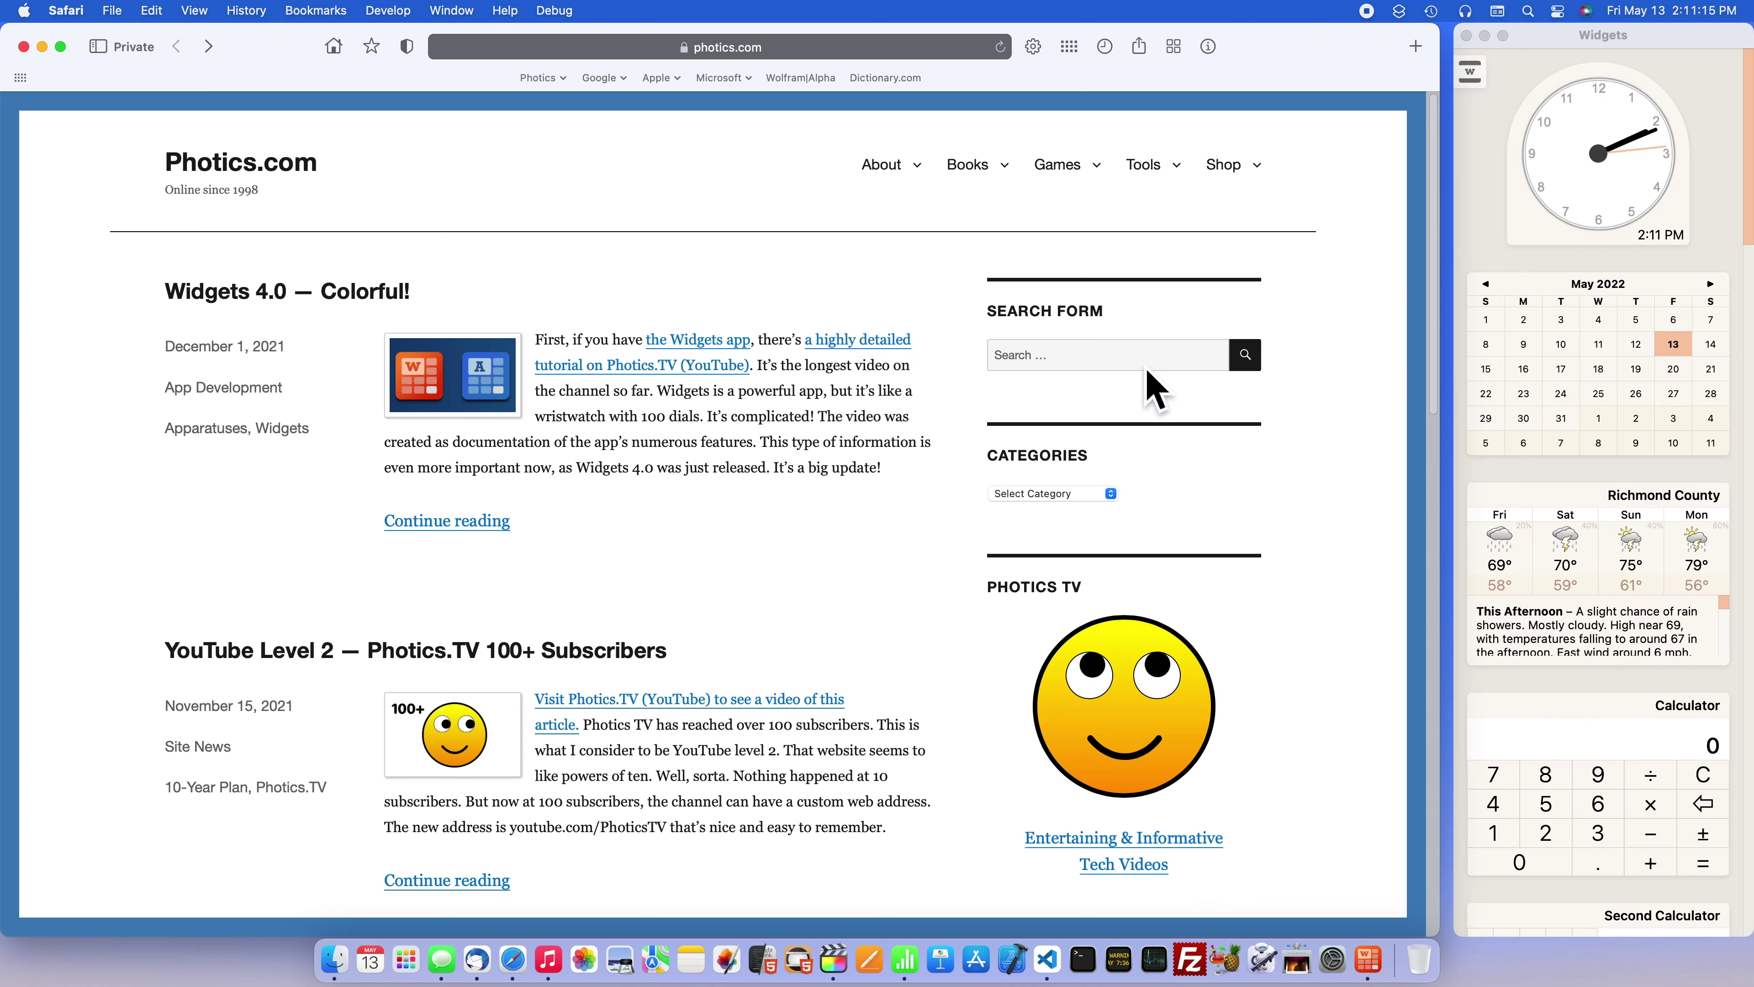
# Go to Photics.com's Apple Arcade Search page through the Tools menu
pyautogui.moveTo(1170, 177)
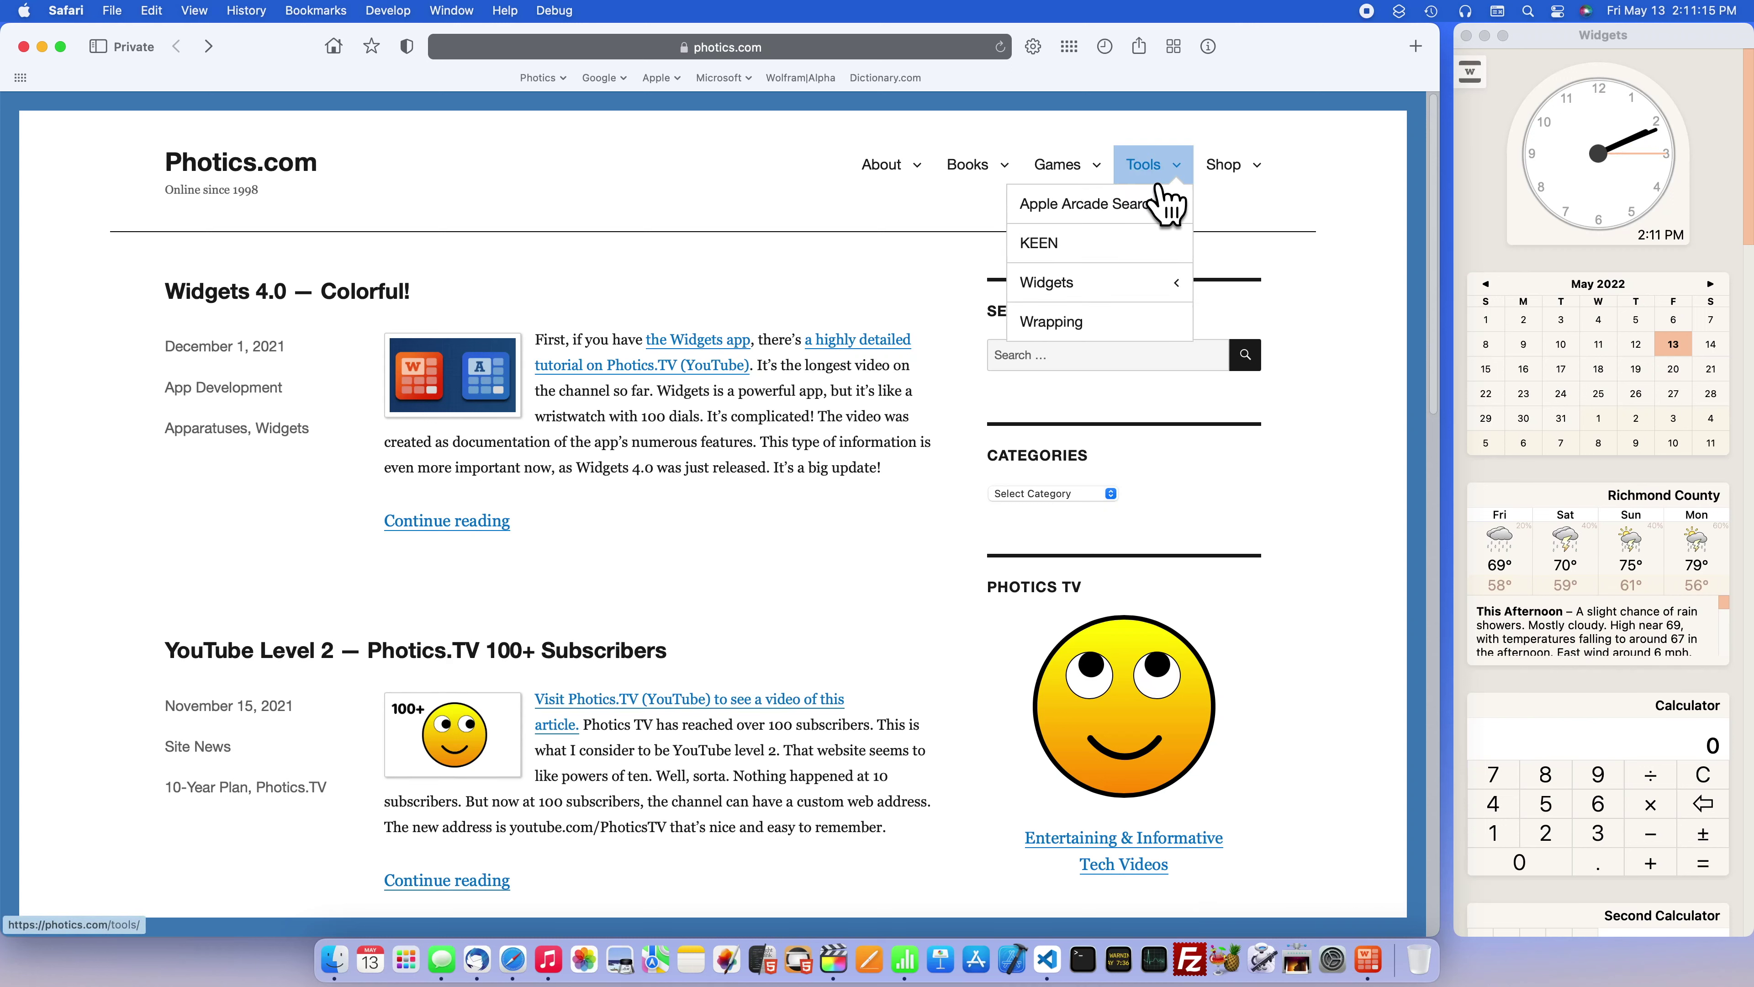
pyautogui.click(1178, 219)
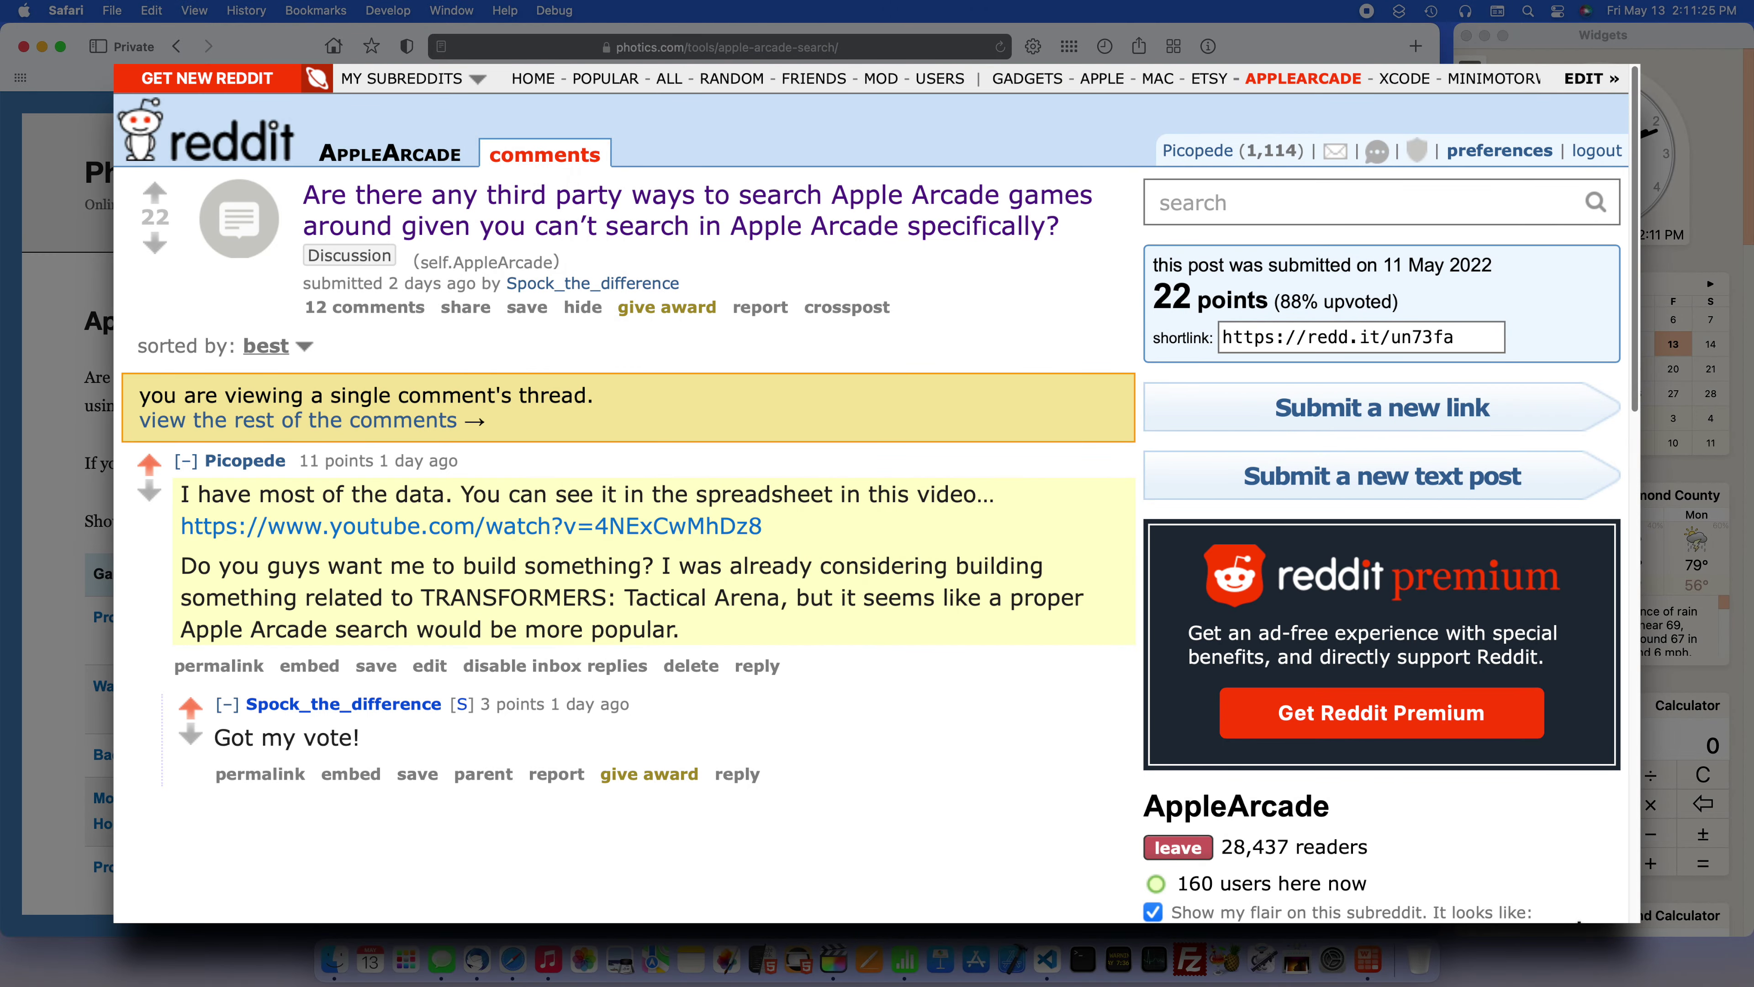
pyautogui.scroll(-5, 69, 511)
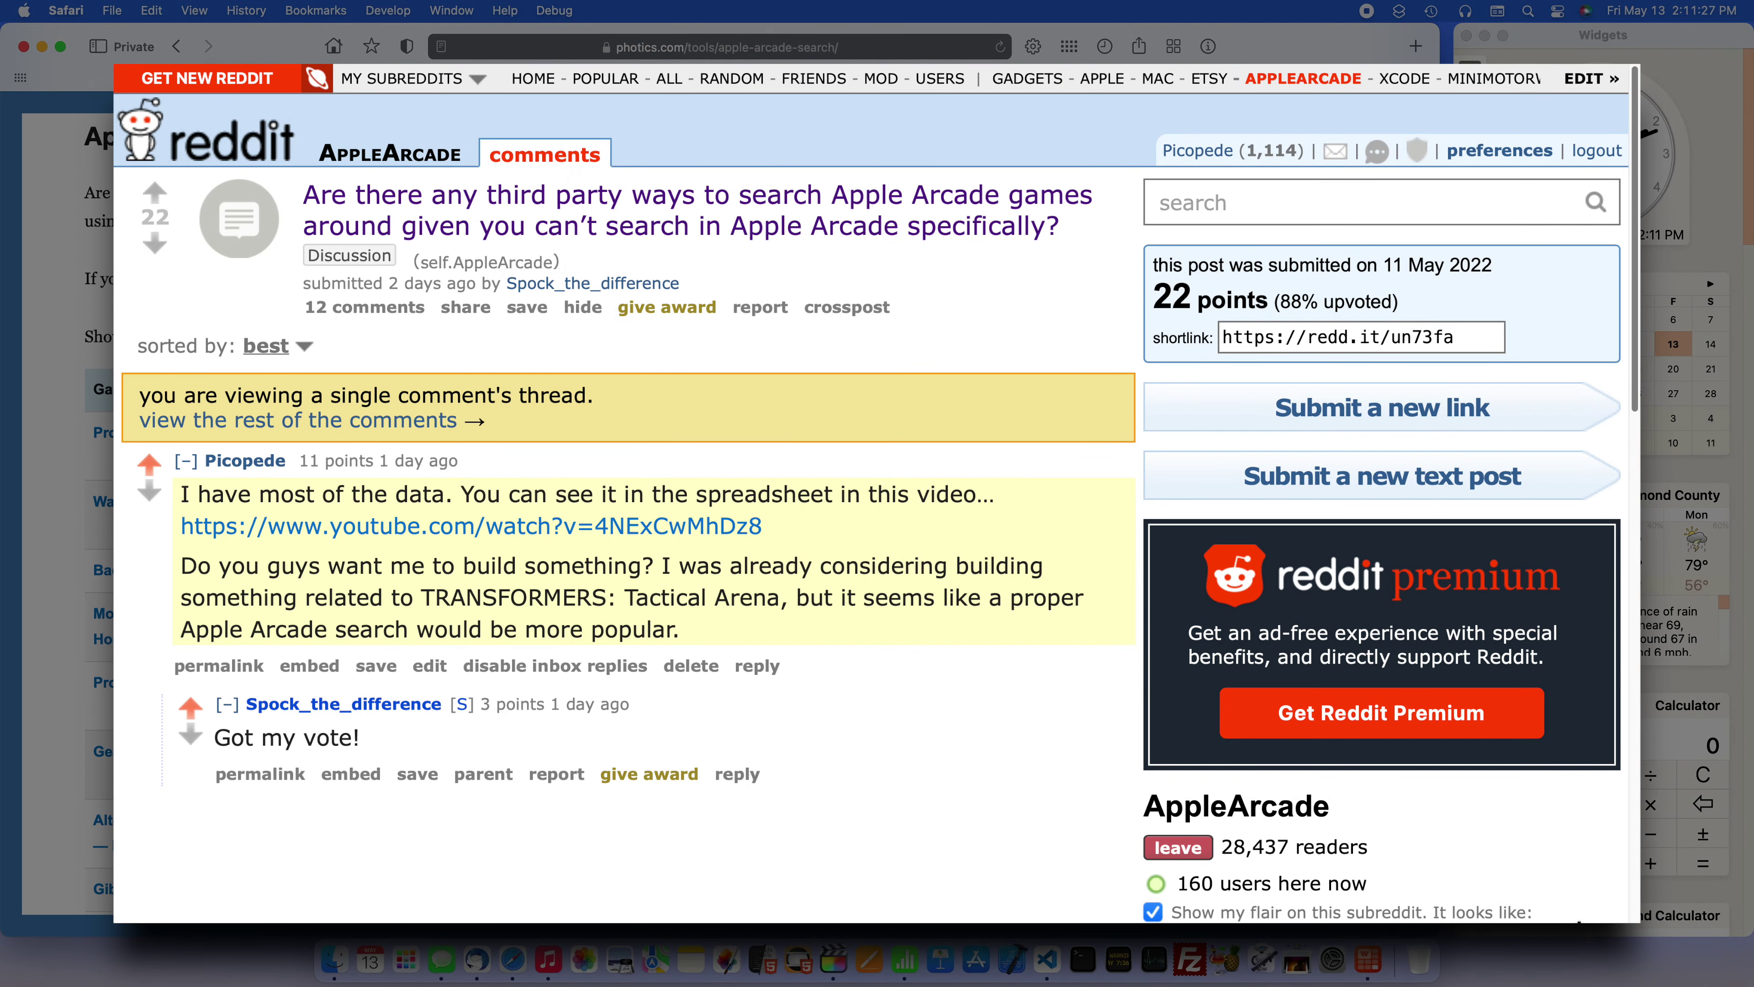
pyautogui.scroll(-3, 967, 805)
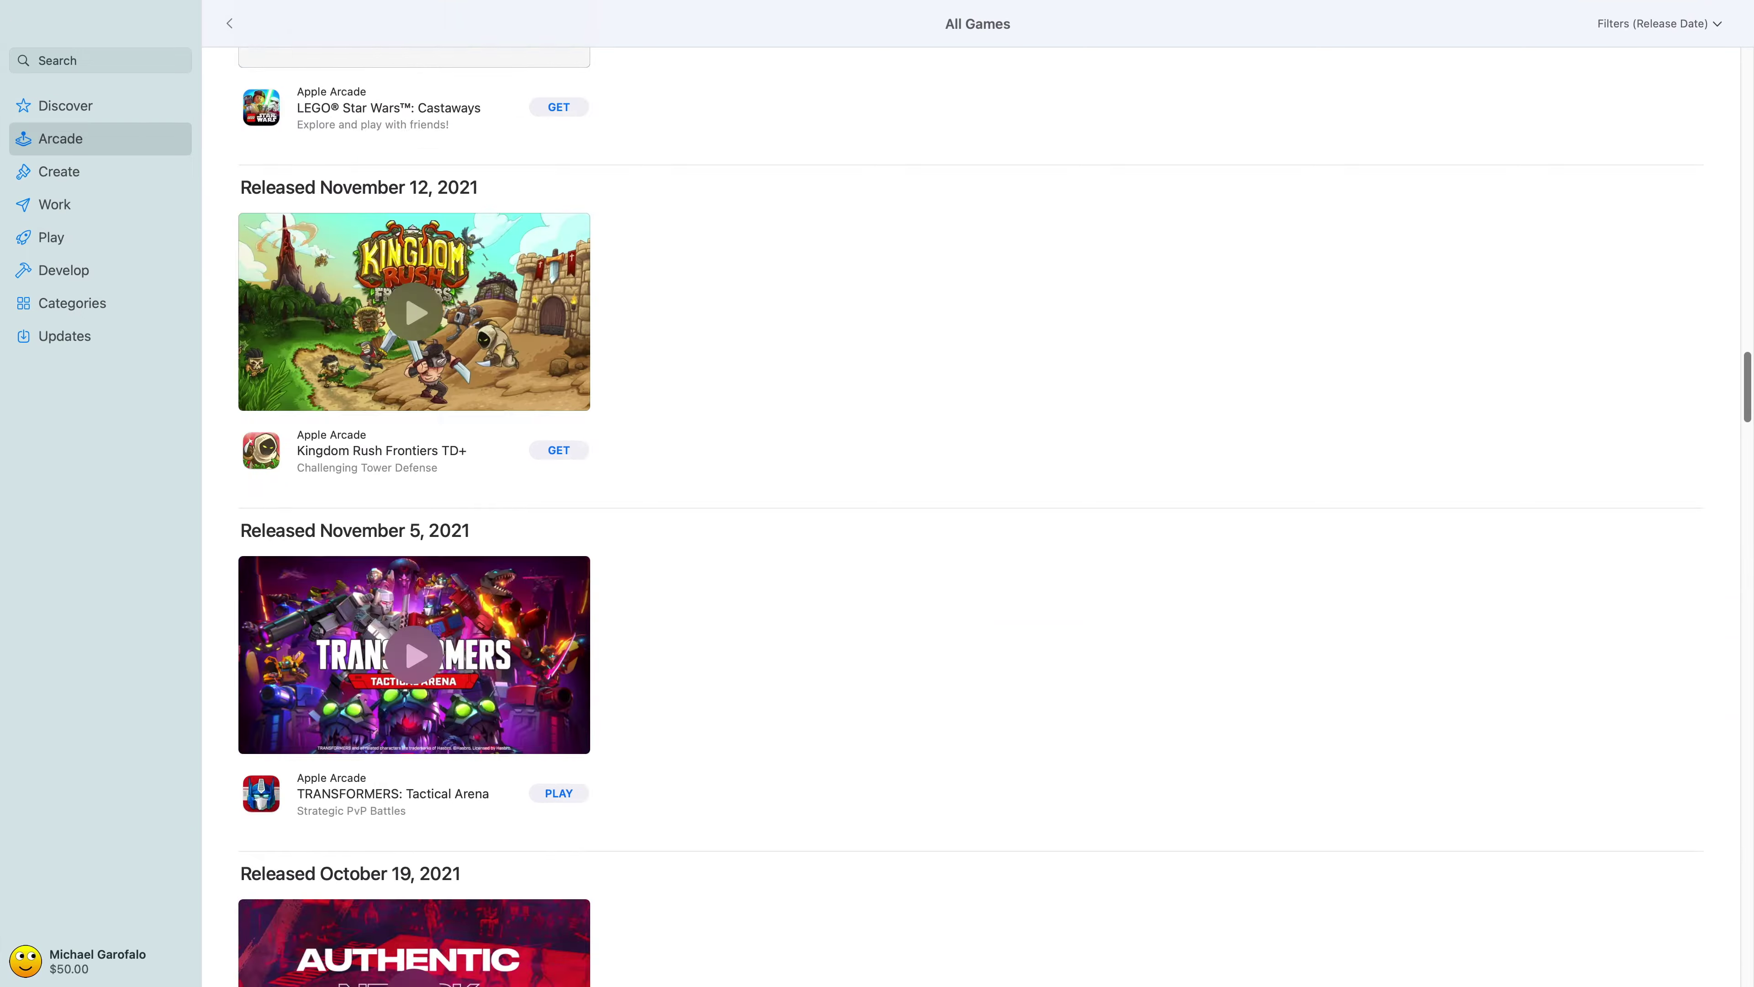
pyautogui.scroll(20, 977, 517)
pyautogui.scroll(15, 977, 517)
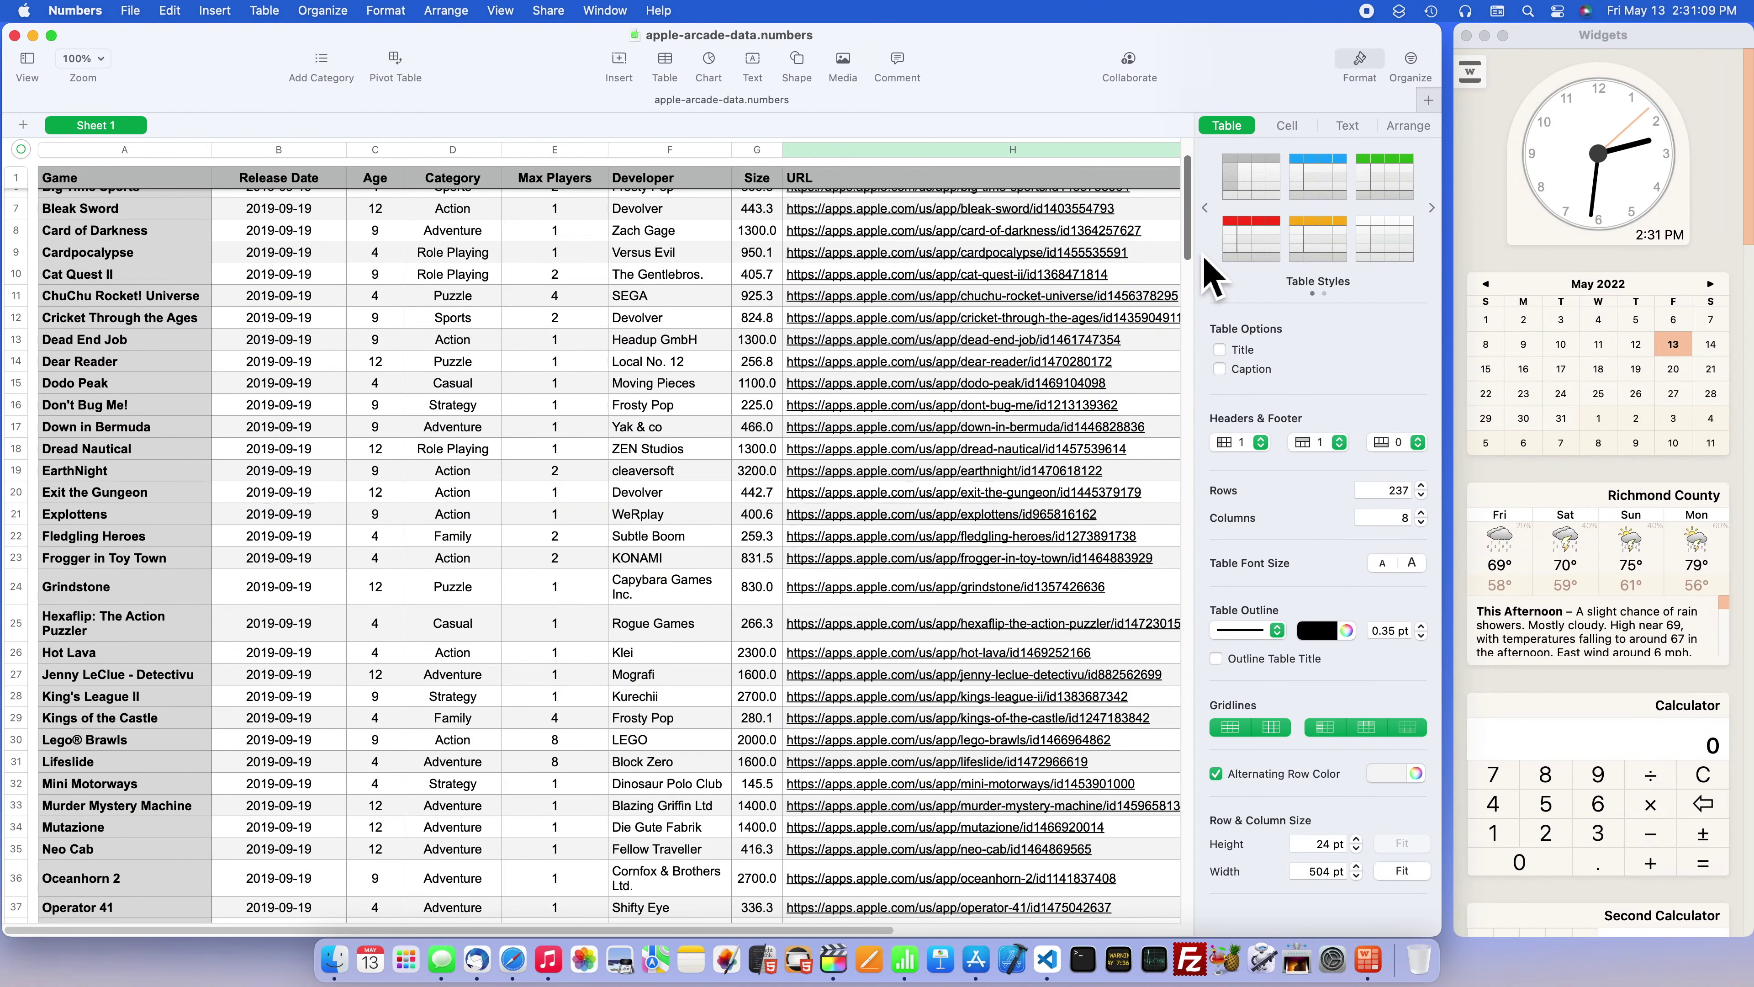
pyautogui.scroll(5, 1214, 579)
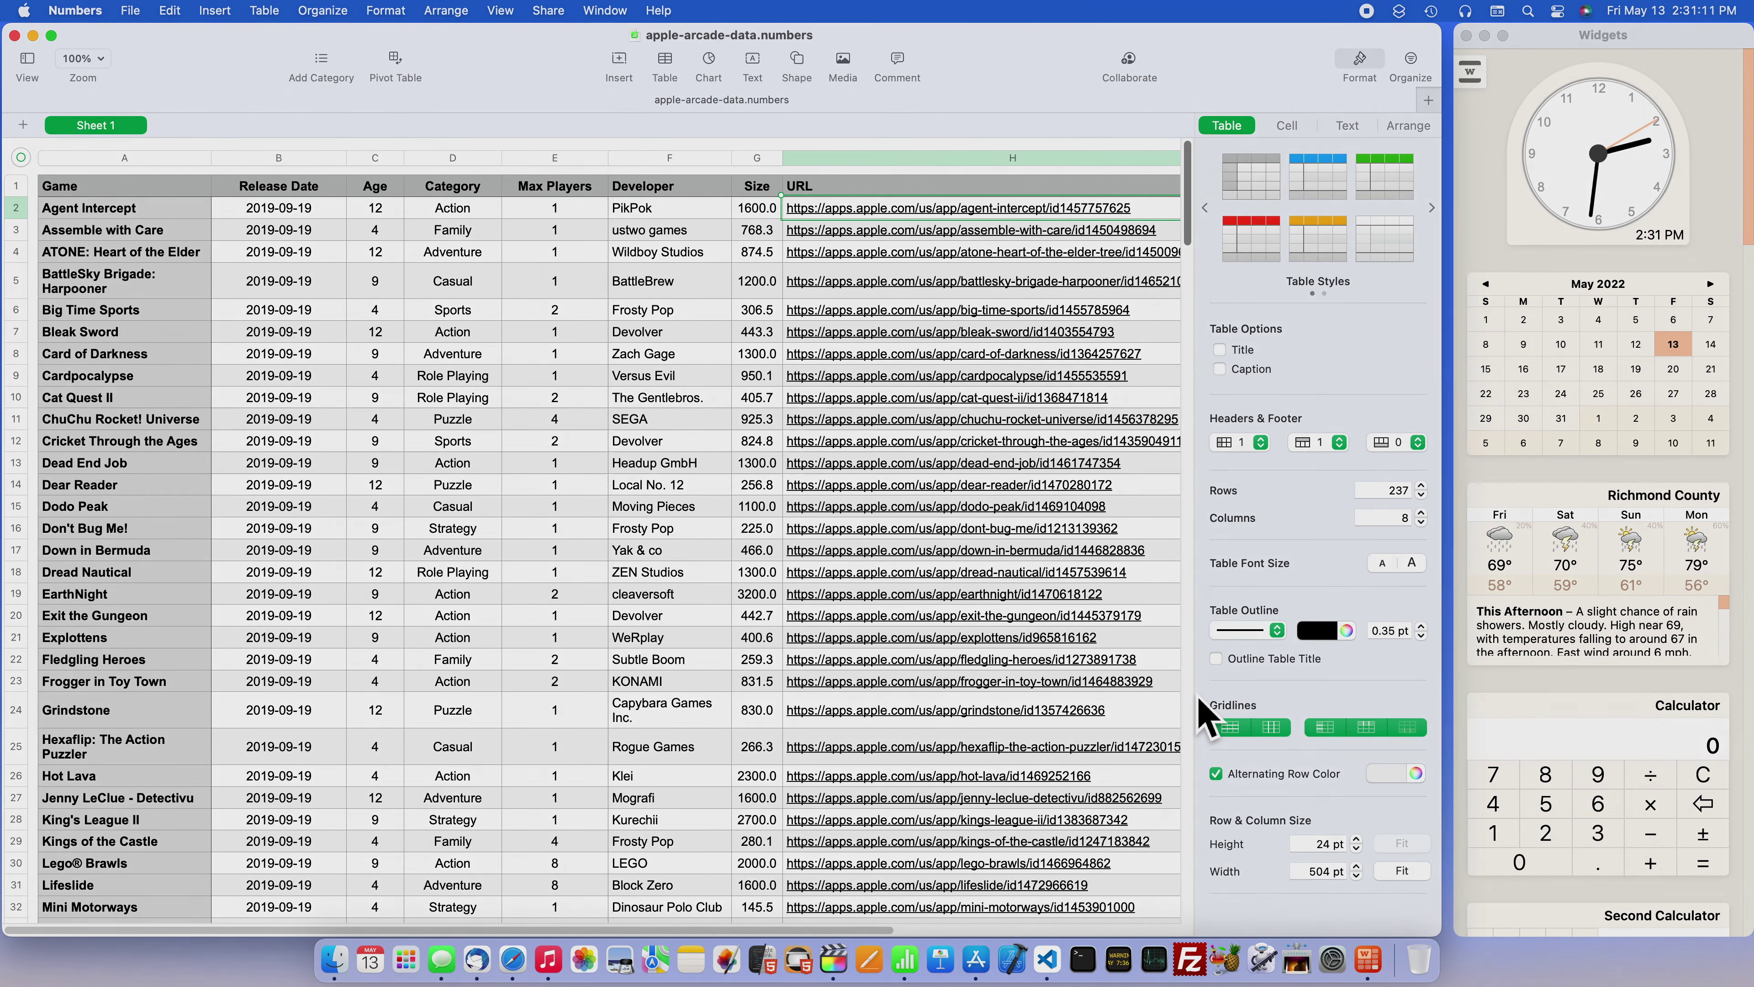
pyautogui.scroll(-10, 1206, 713)
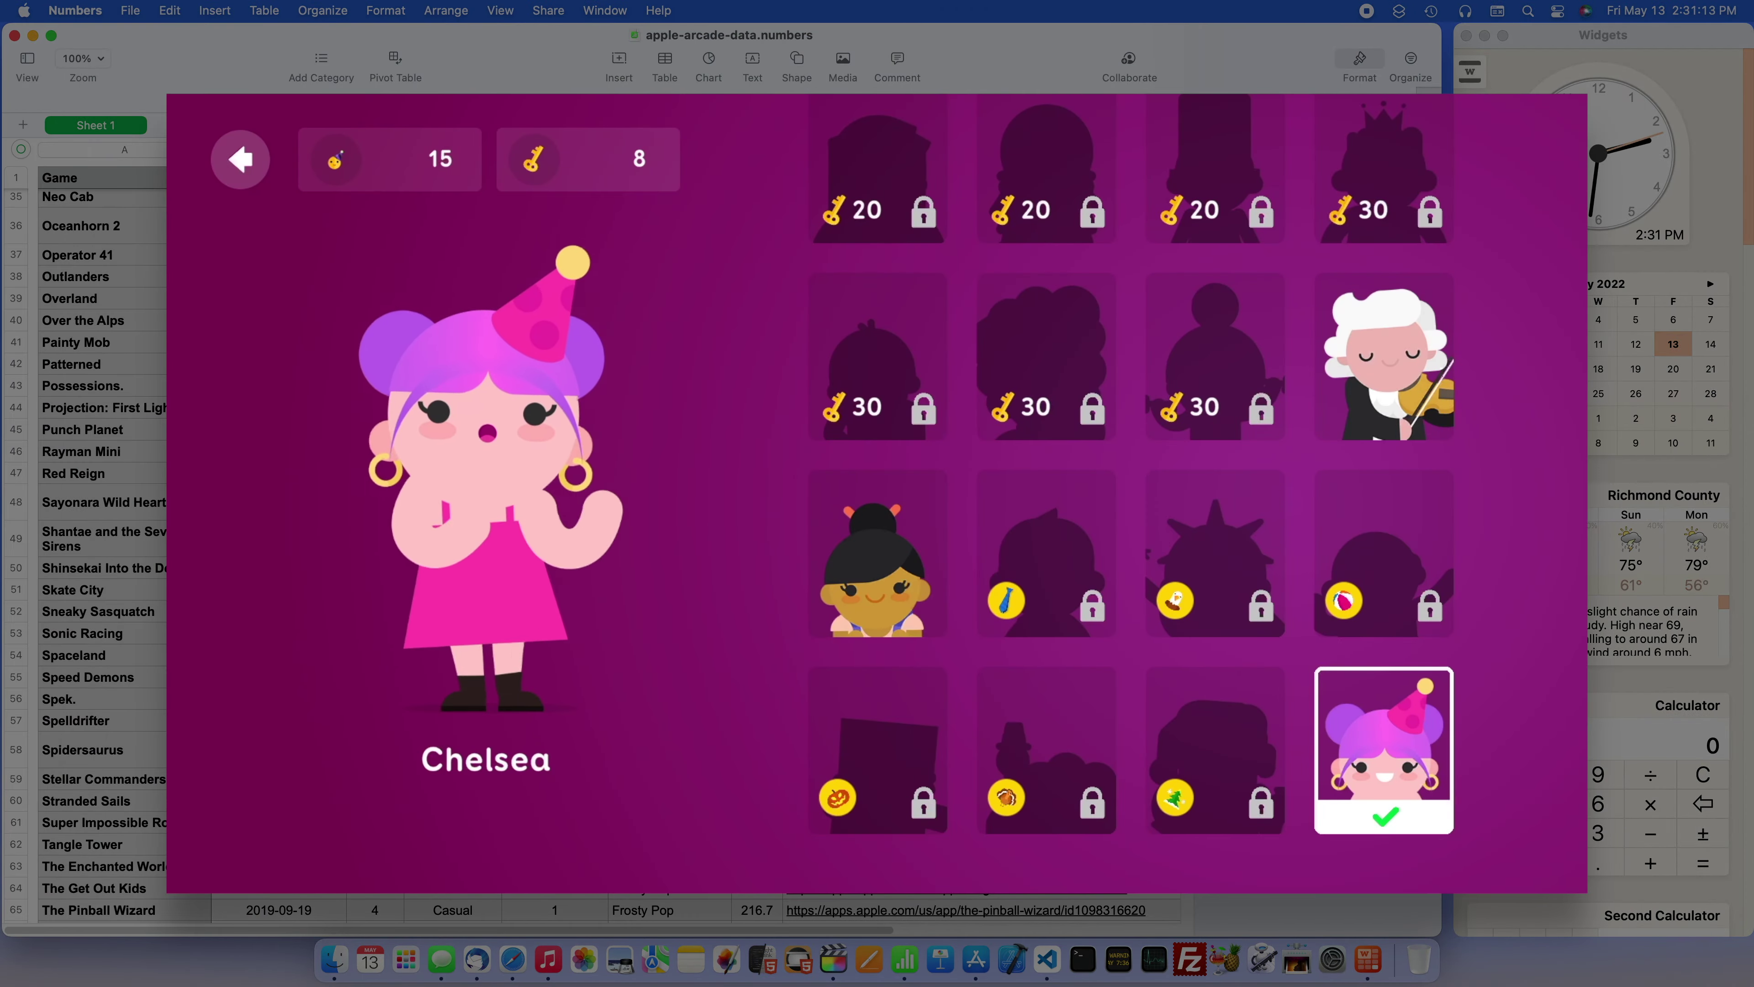
pyautogui.scroll(-10, 104, 539)
pyautogui.scroll(-10, 104, 539)
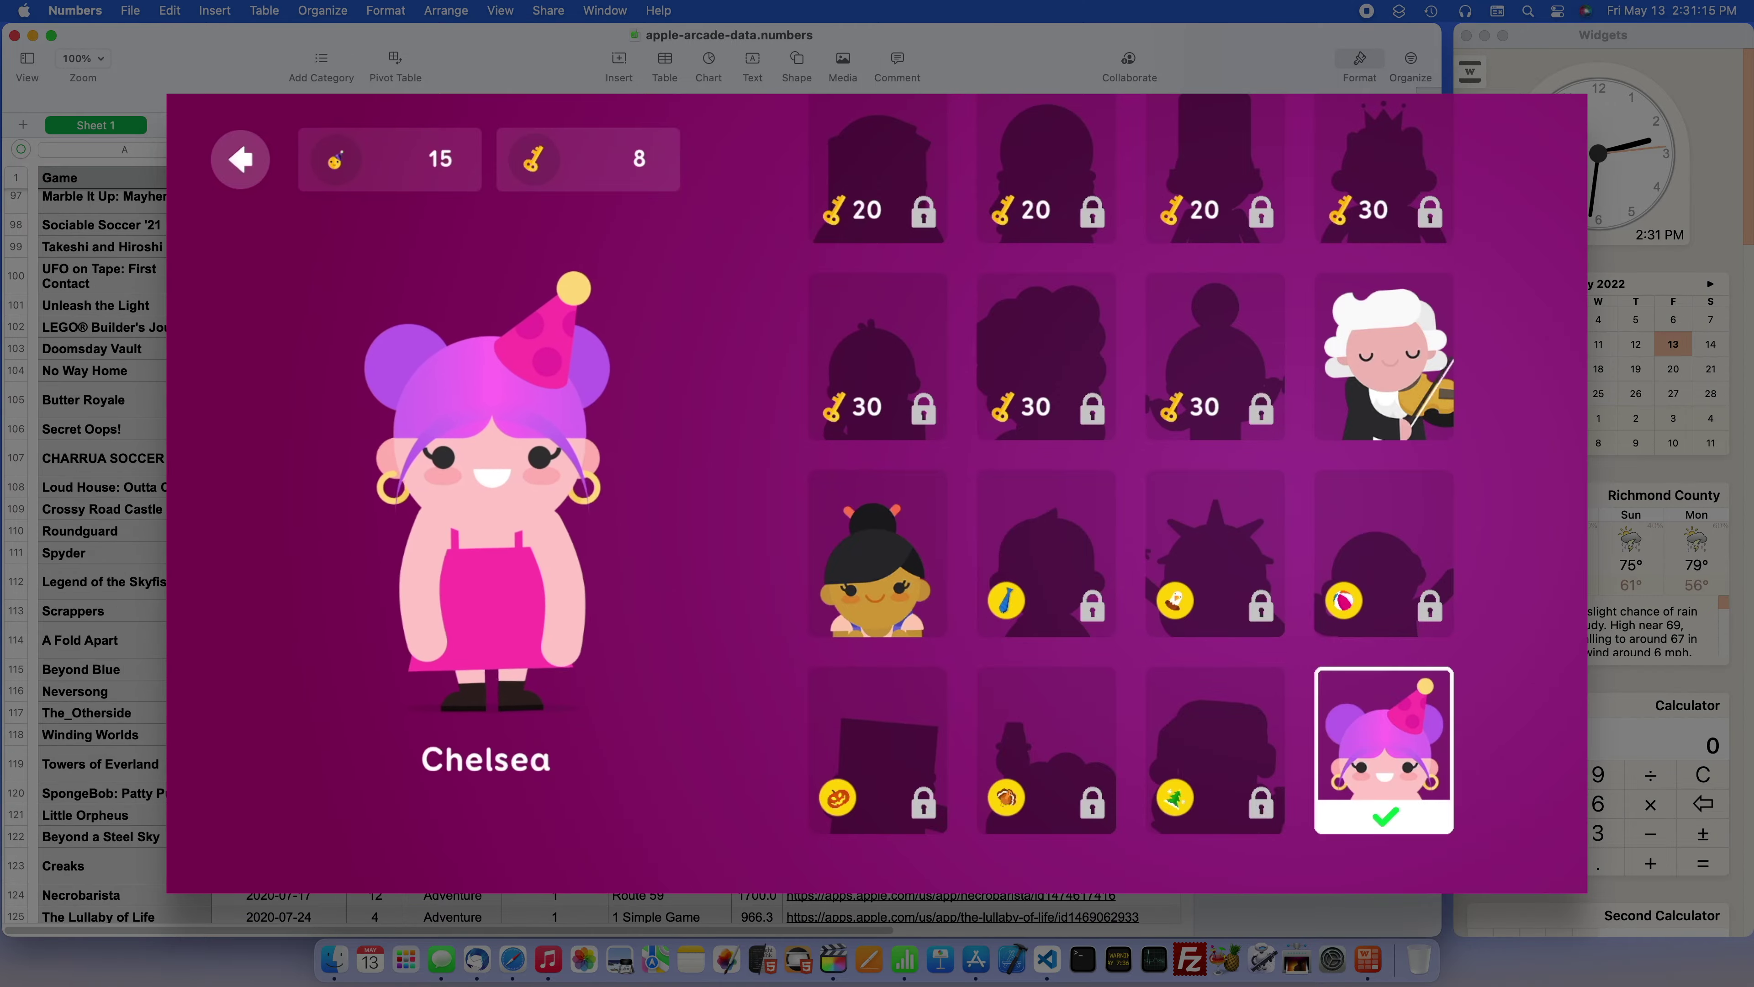
pyautogui.scroll(-10, 1206, 712)
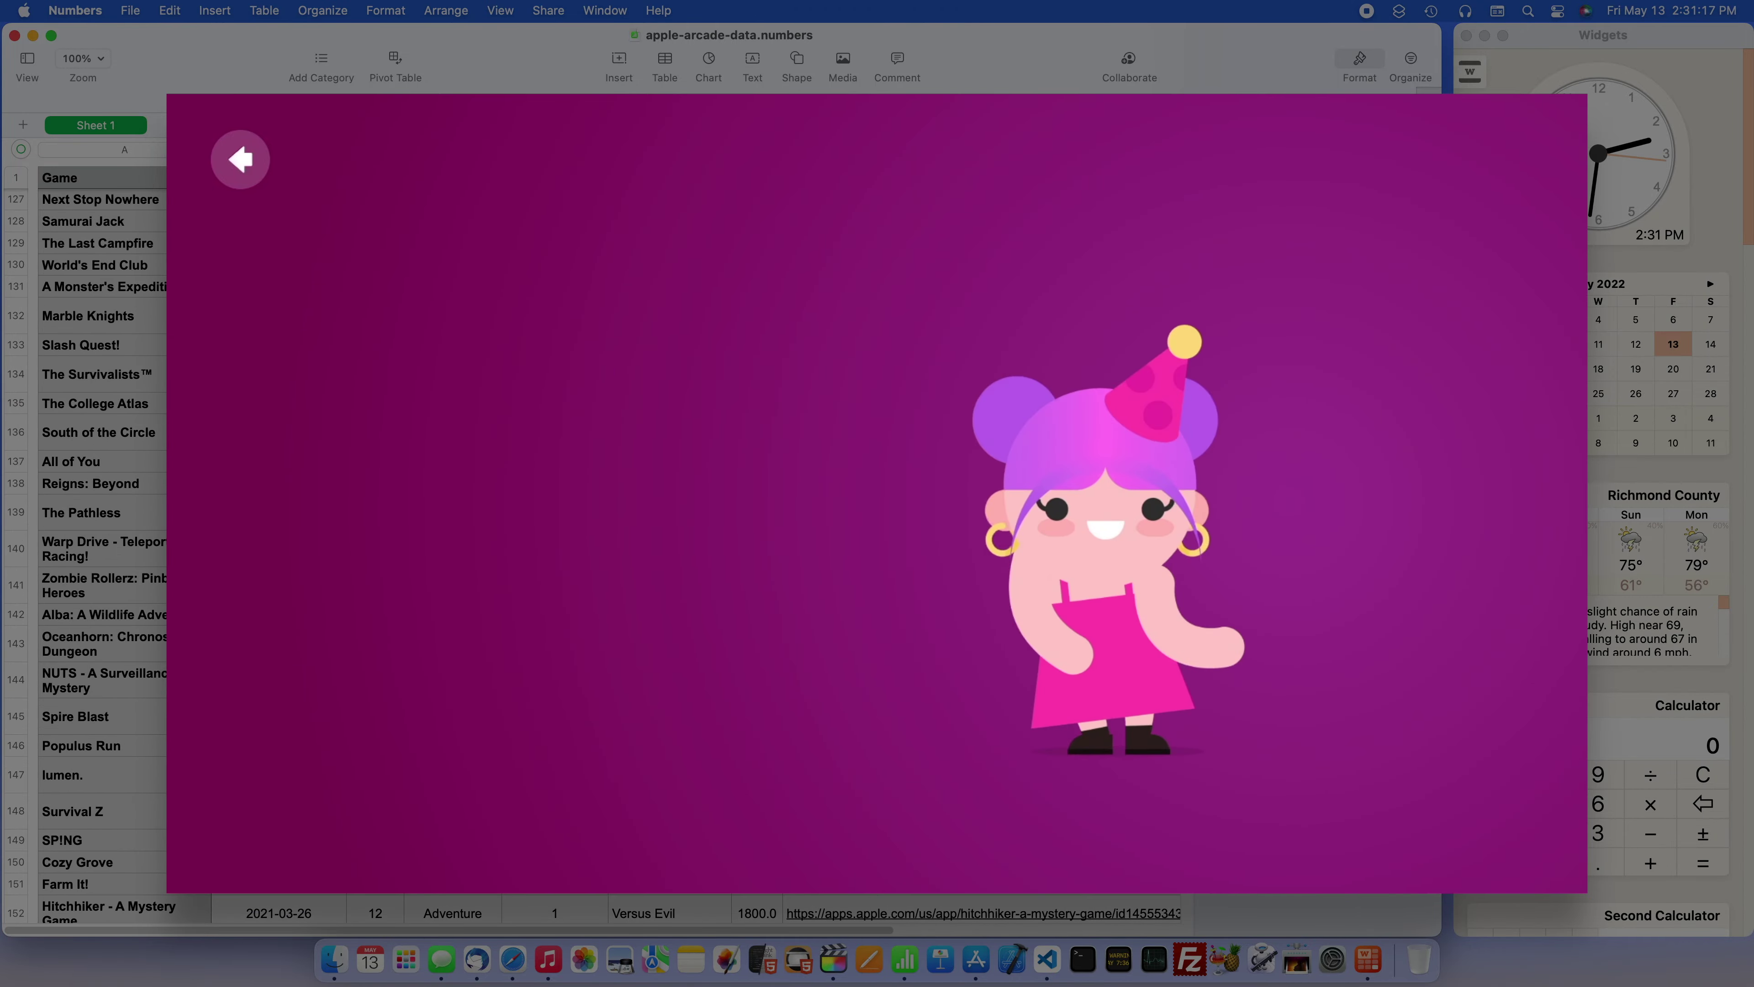
pyautogui.scroll(-5, 1206, 712)
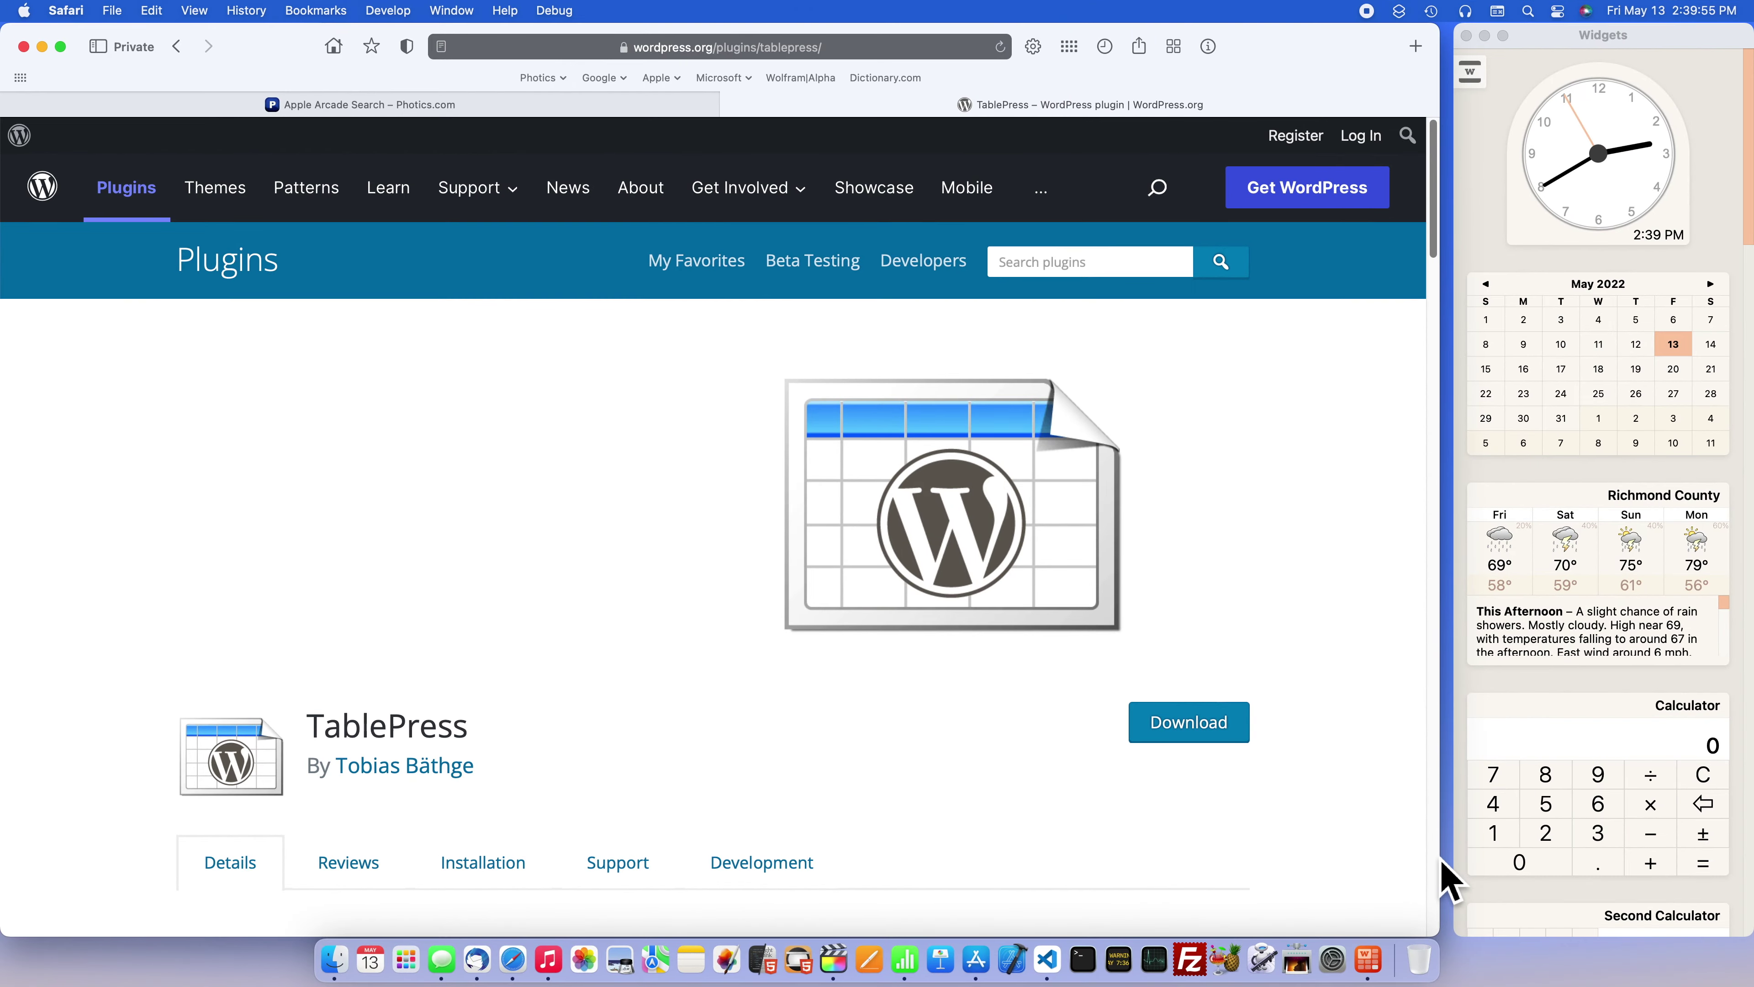
# Scroll the TablePress plugin page down to its Usage and support details
pyautogui.scroll(-10, 1437, 872)
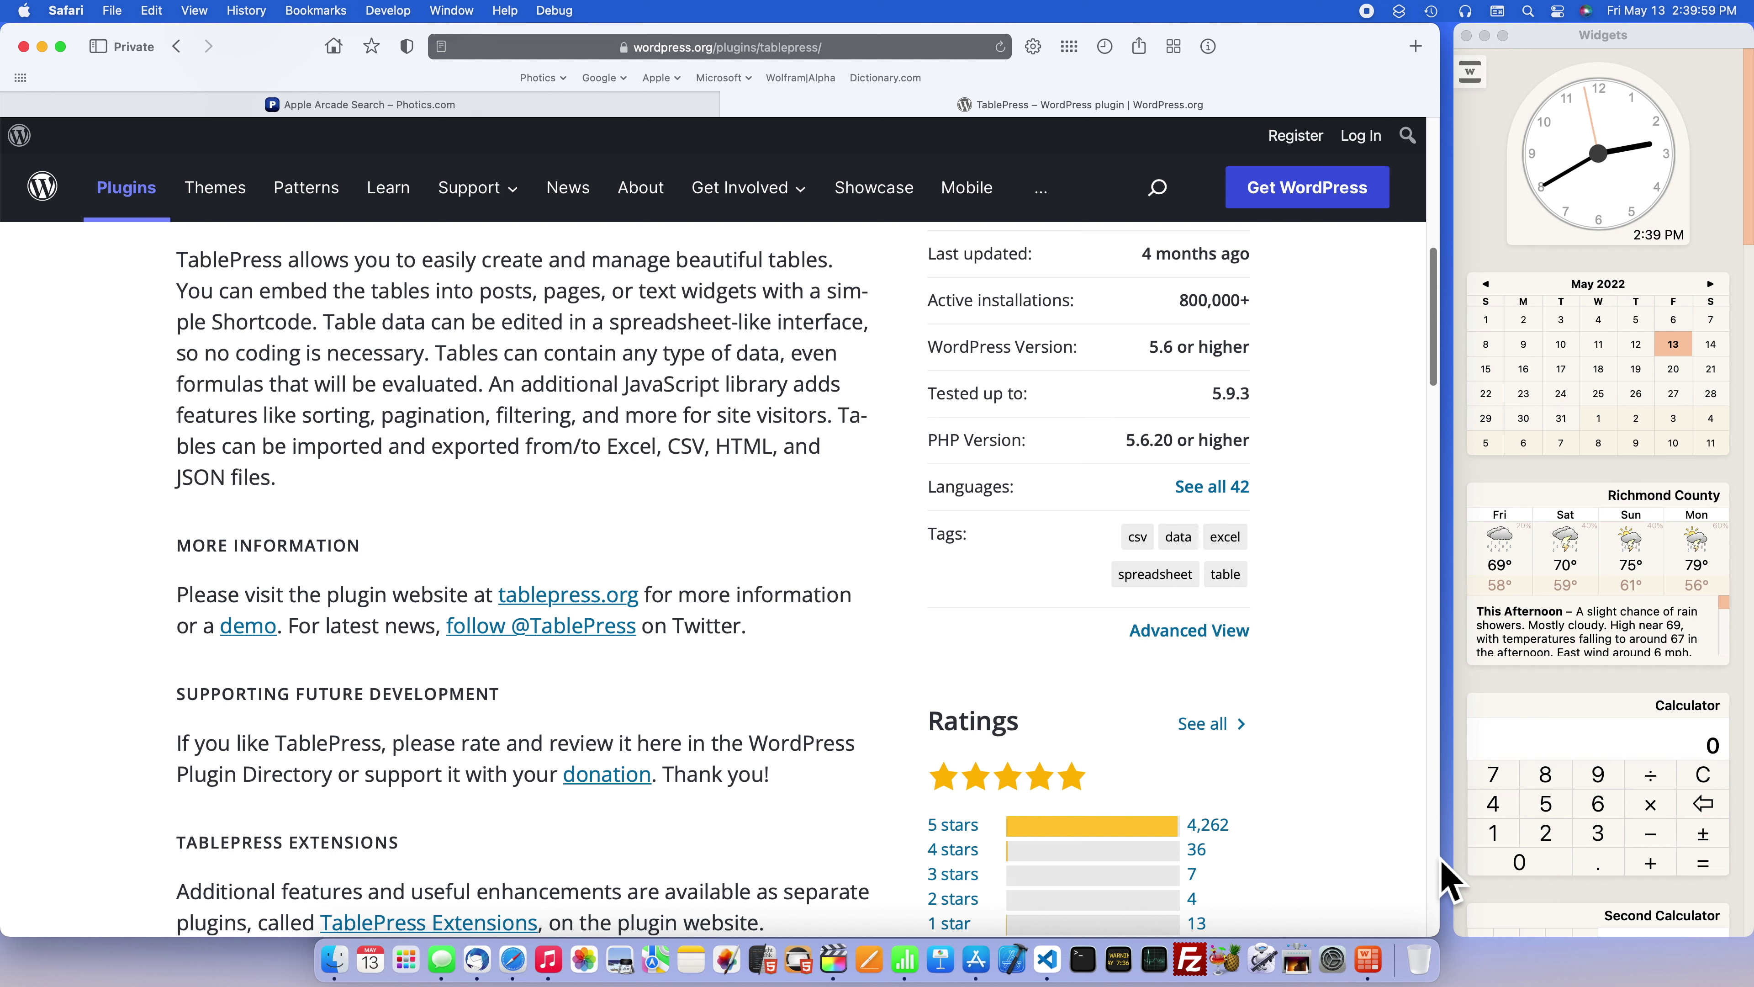
pyautogui.scroll(-10, 1444, 874)
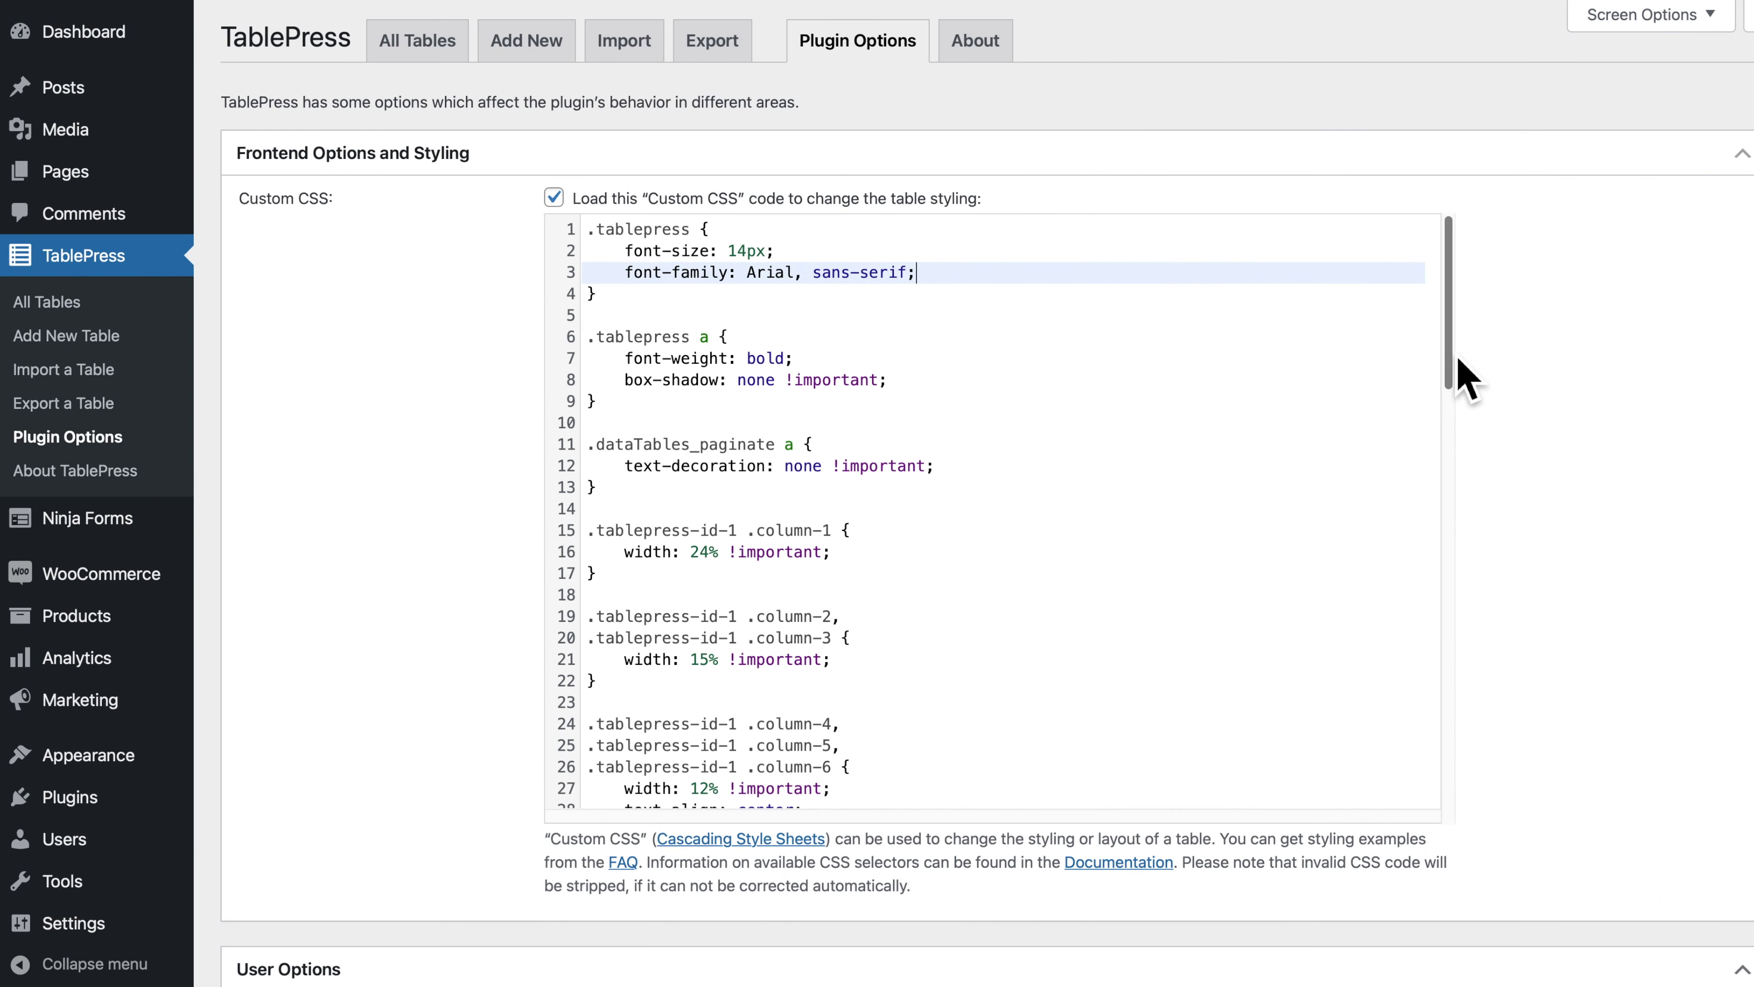
# Scroll the Plugin Options Custom CSS editor down to its last rules
pyautogui.moveTo(1457, 358); pyautogui.dragTo(1463, 808)
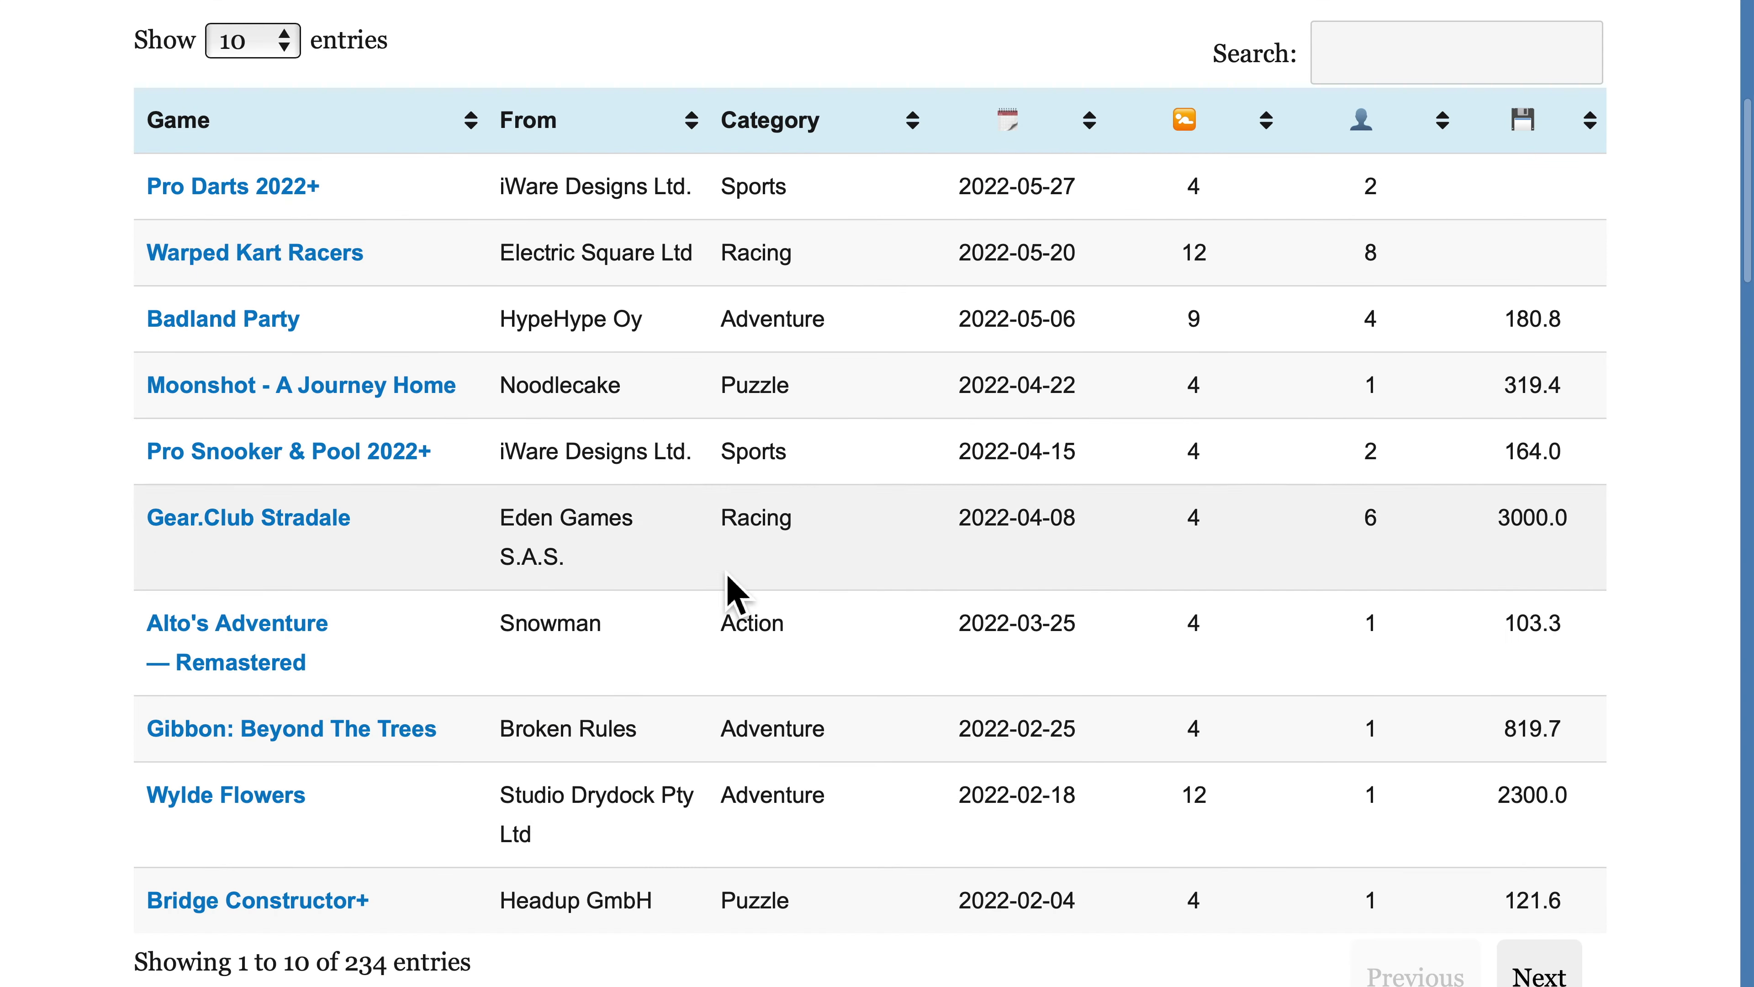
# Sort the games table by Game, then by From, then by Category
pyautogui.click(307, 139)
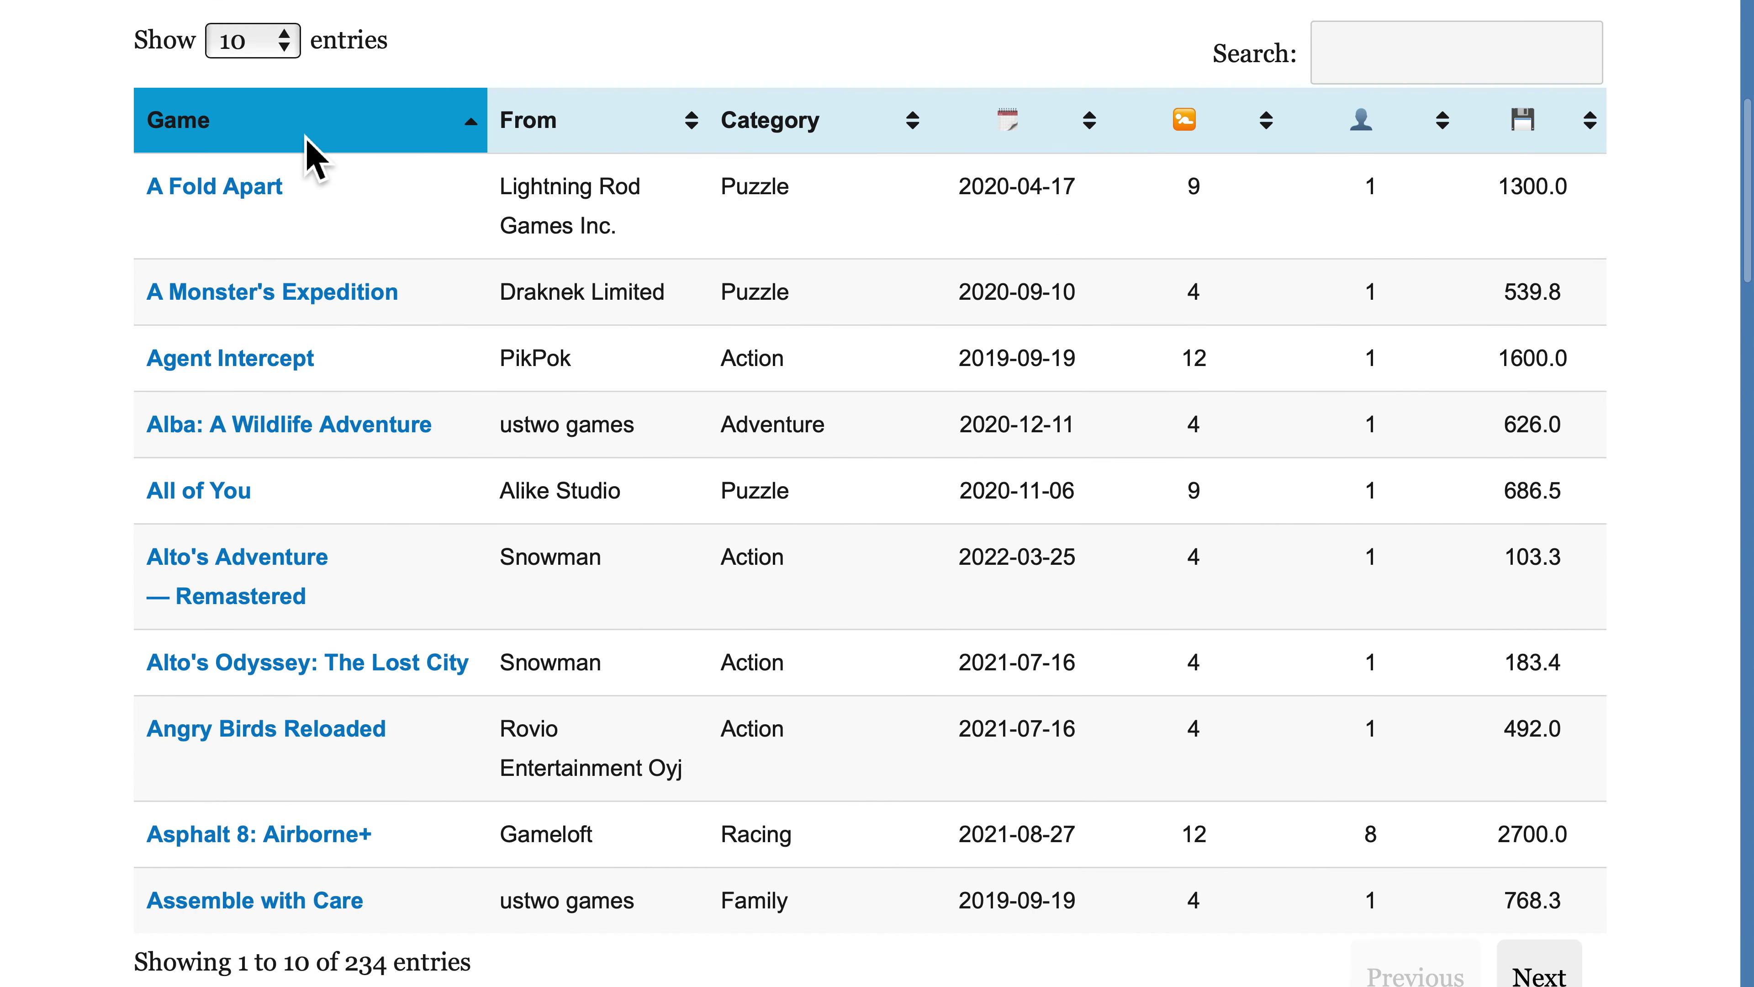
pyautogui.click(630, 147)
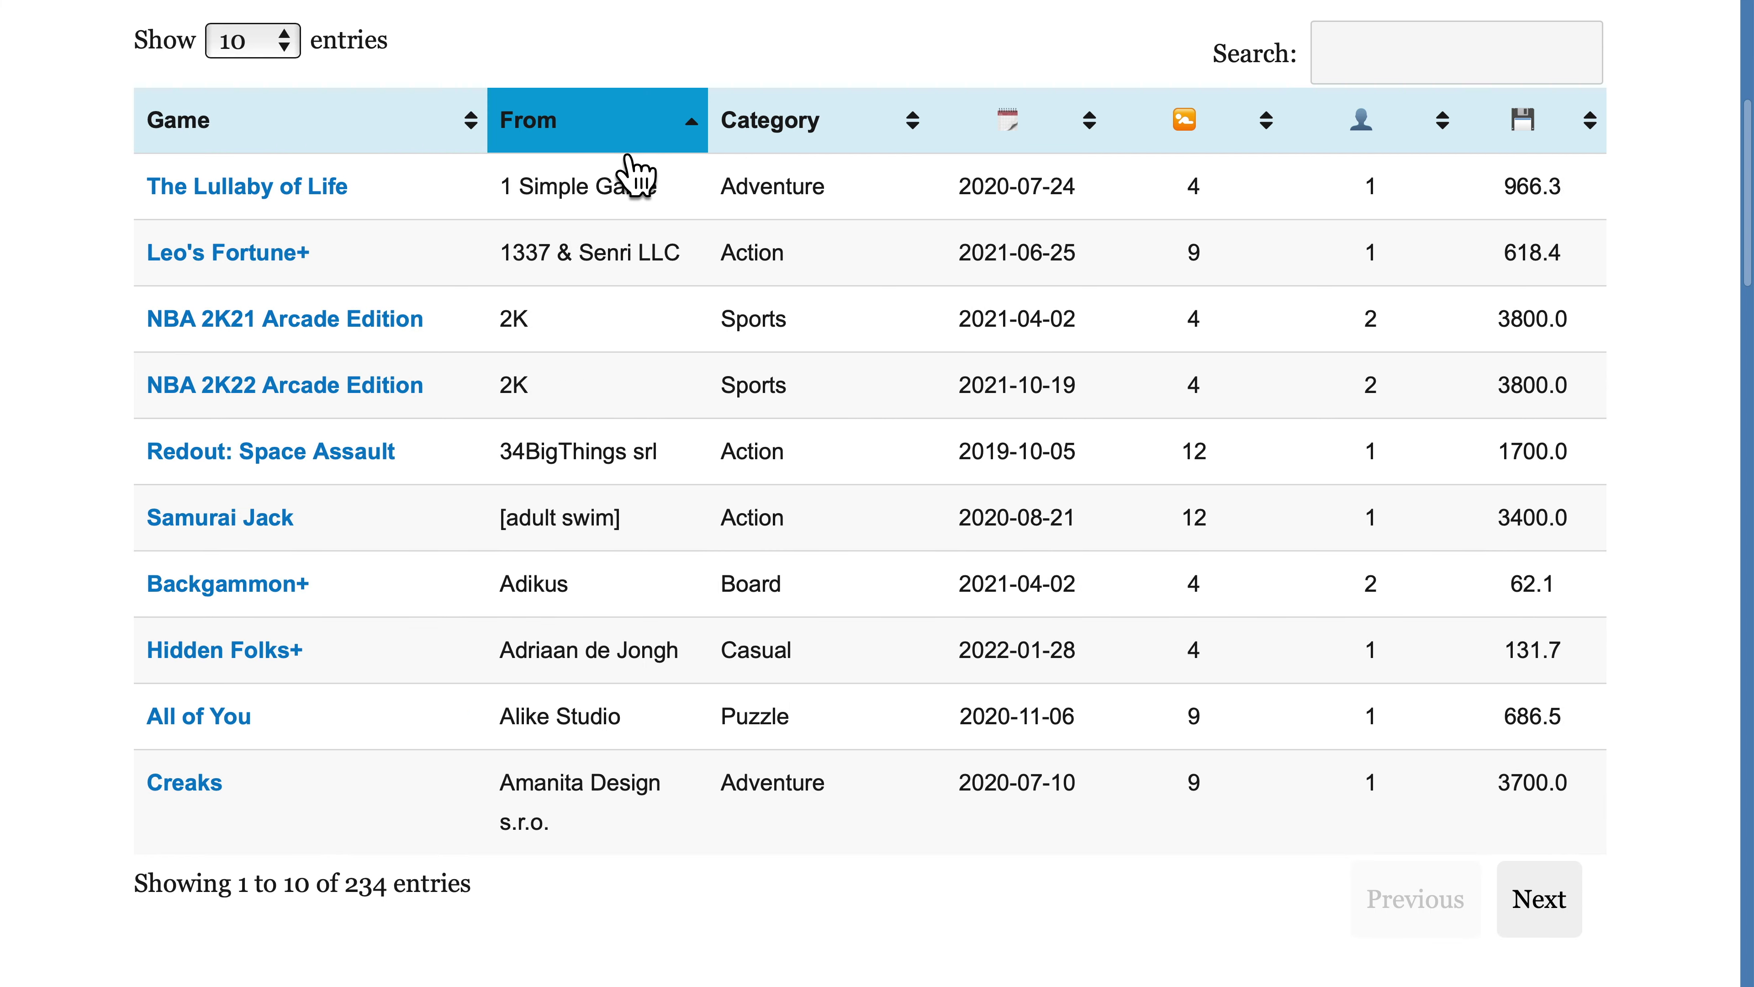
pyautogui.click(852, 148)
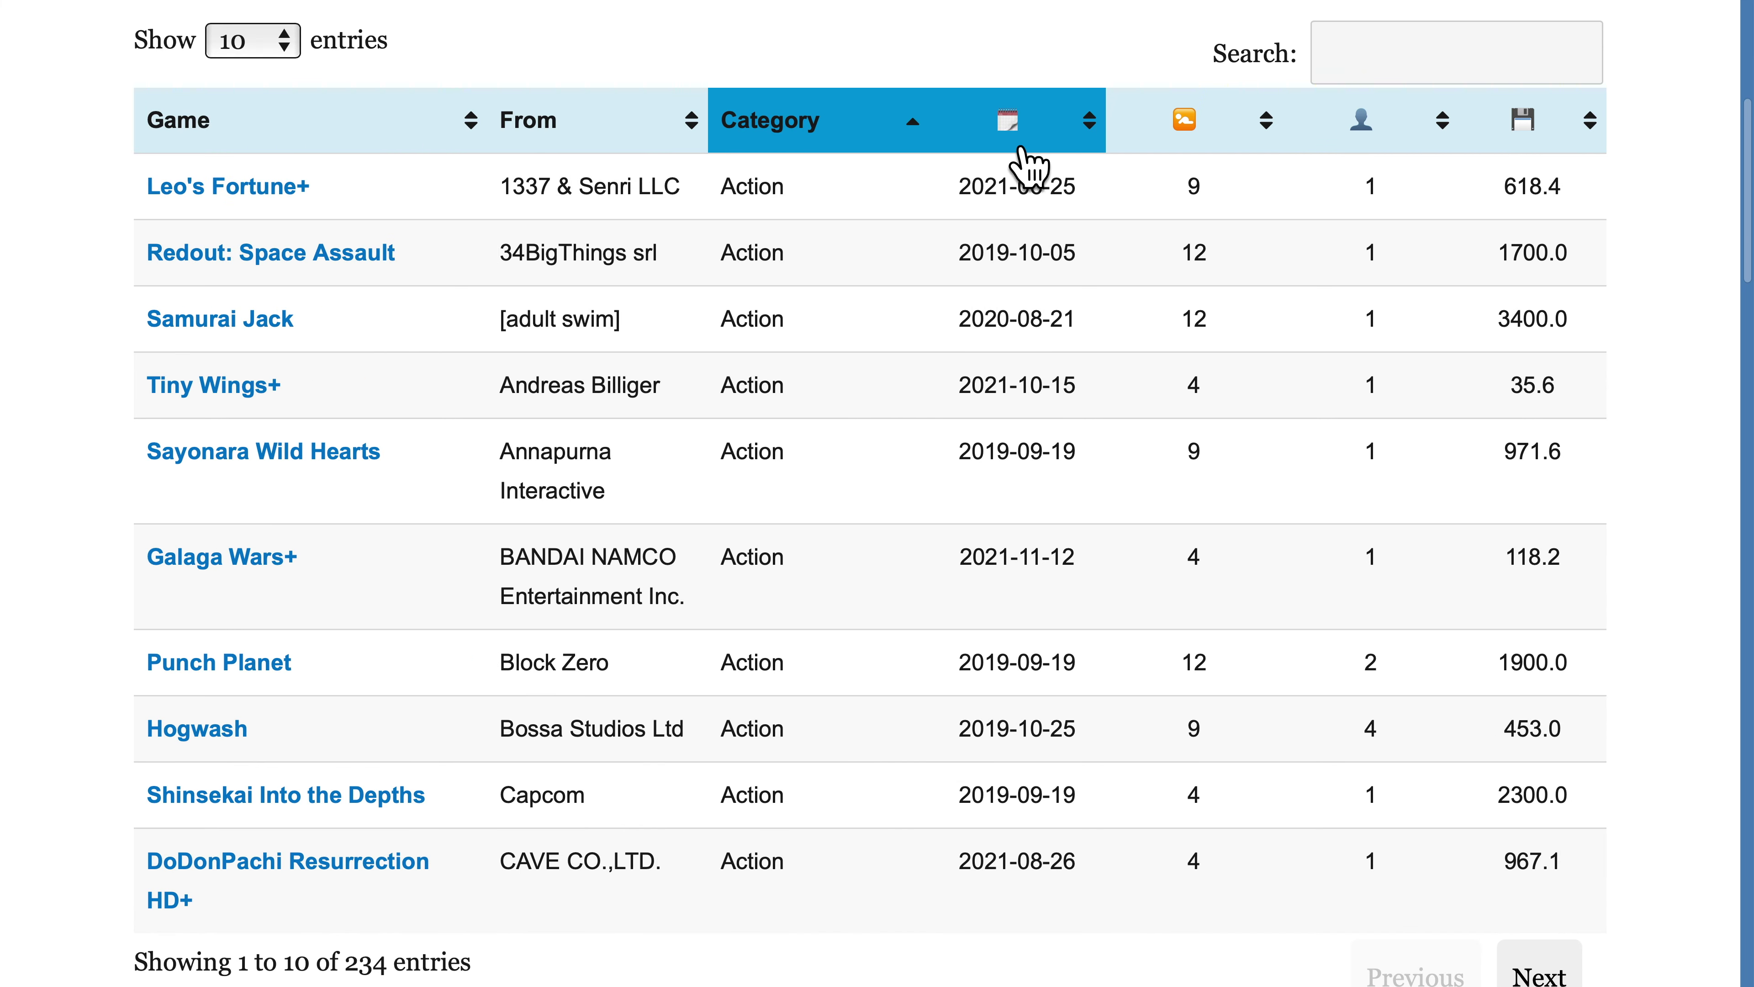
# Sort by release date newest first, highlighting Warped Kart Racers' date and name
pyautogui.click(1074, 147)
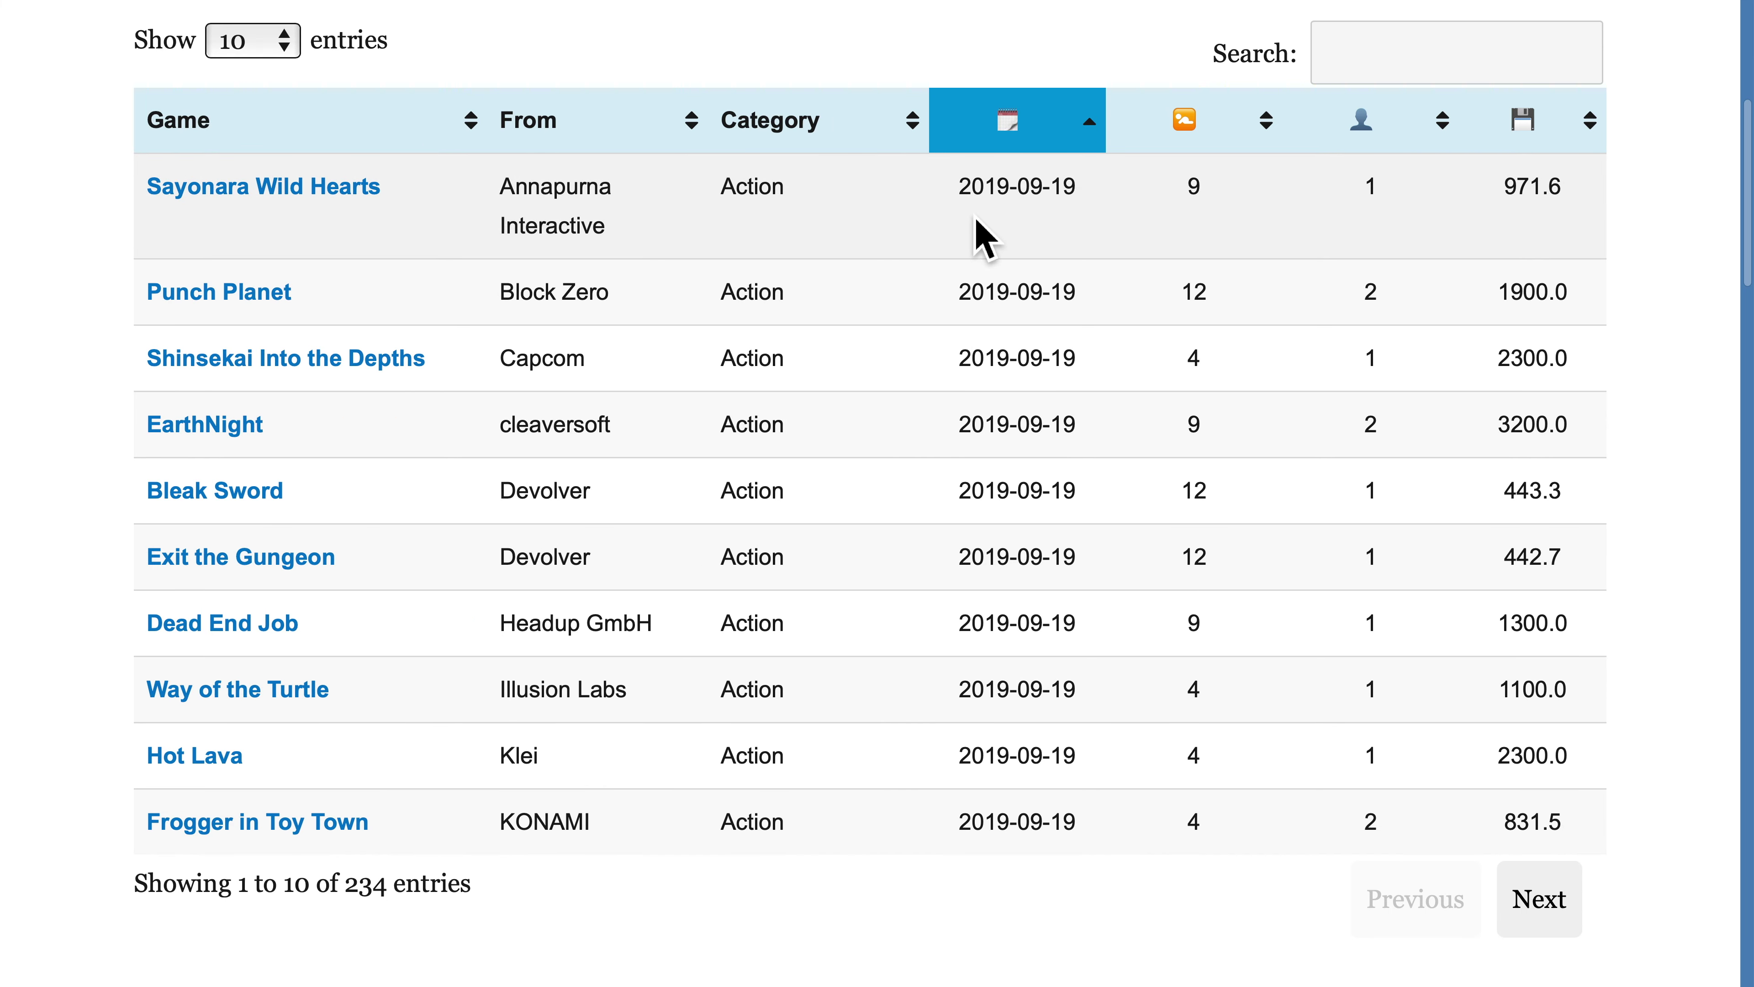
pyautogui.click(1075, 144)
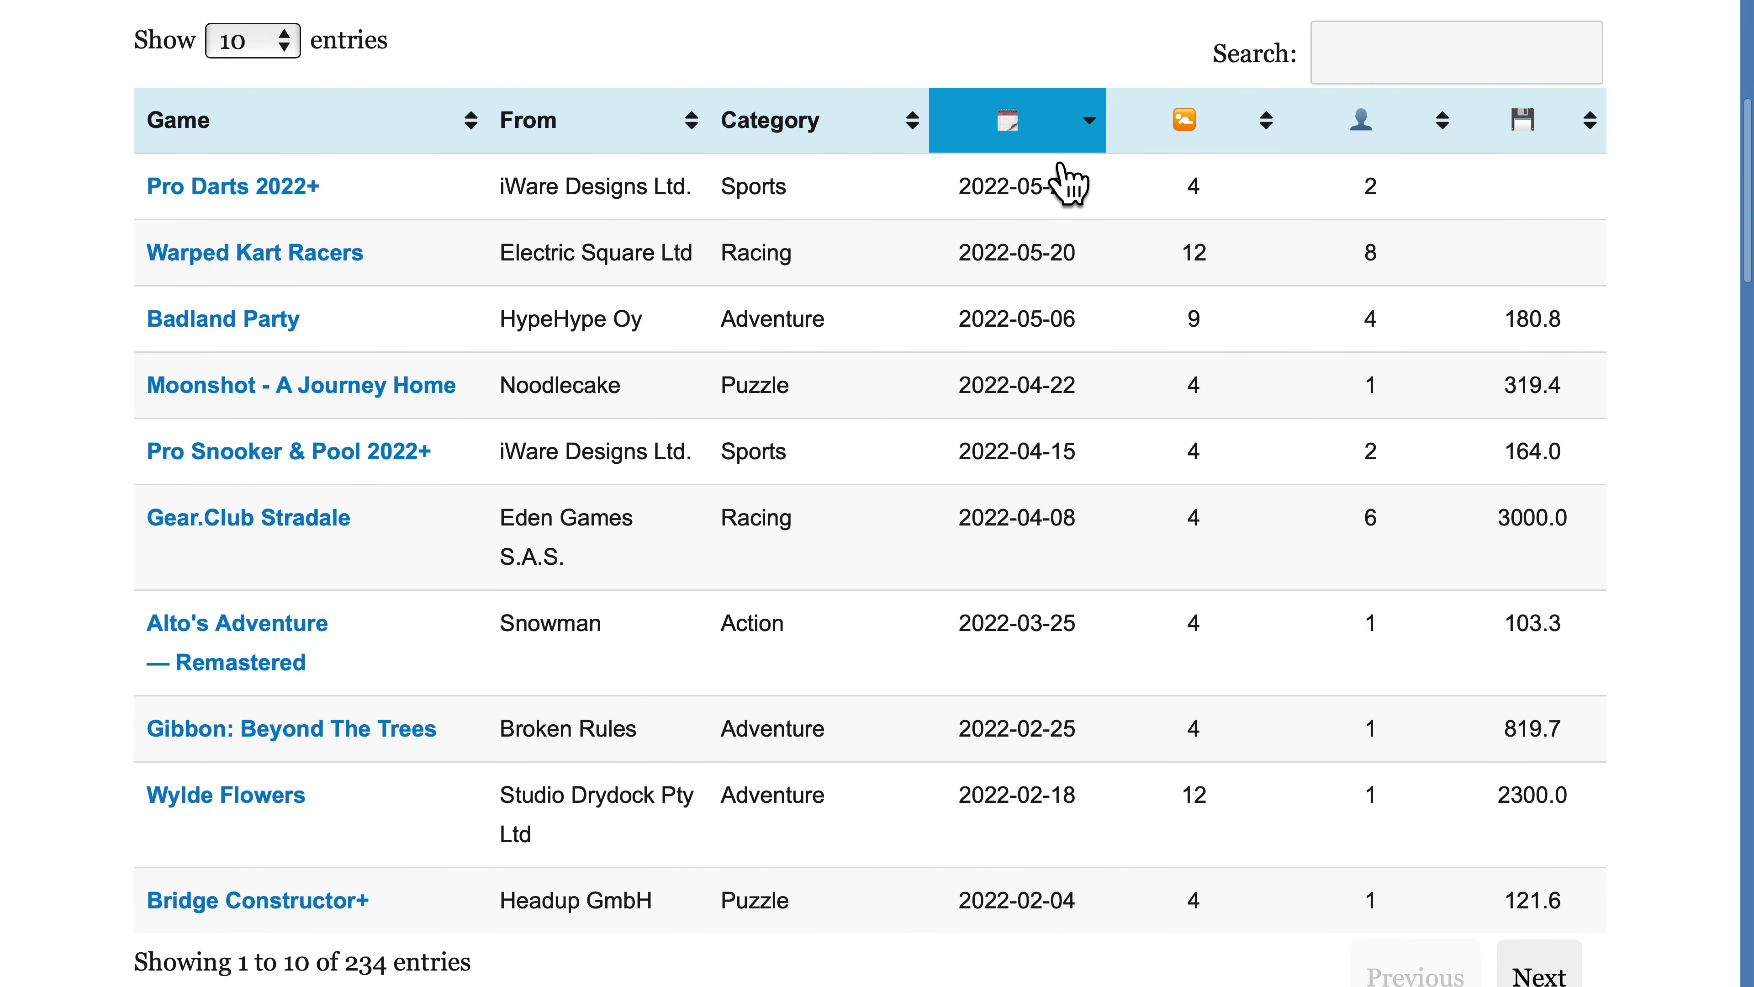
pyautogui.moveTo(961, 253); pyautogui.dragTo(1084, 254)
pyautogui.moveTo(410, 273); pyautogui.dragTo(207, 265)
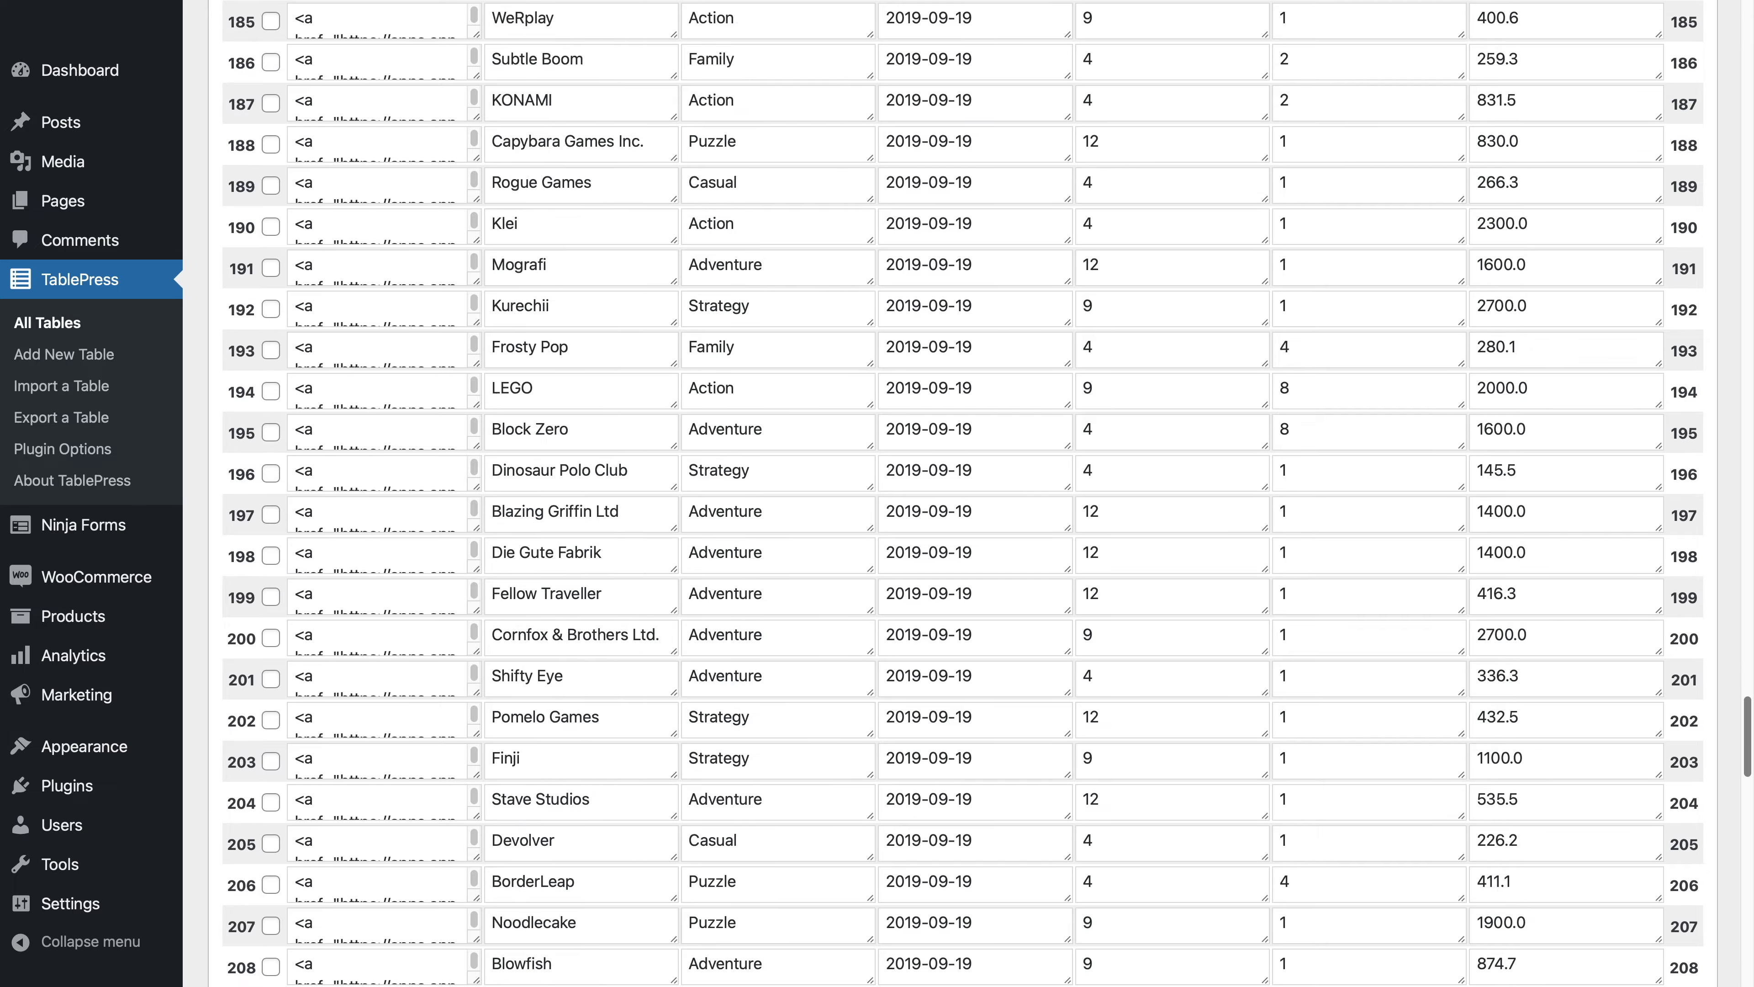
# Add one empty row 236 below row 235 and select its first cell
pyautogui.scroll(-20, 967, 484)
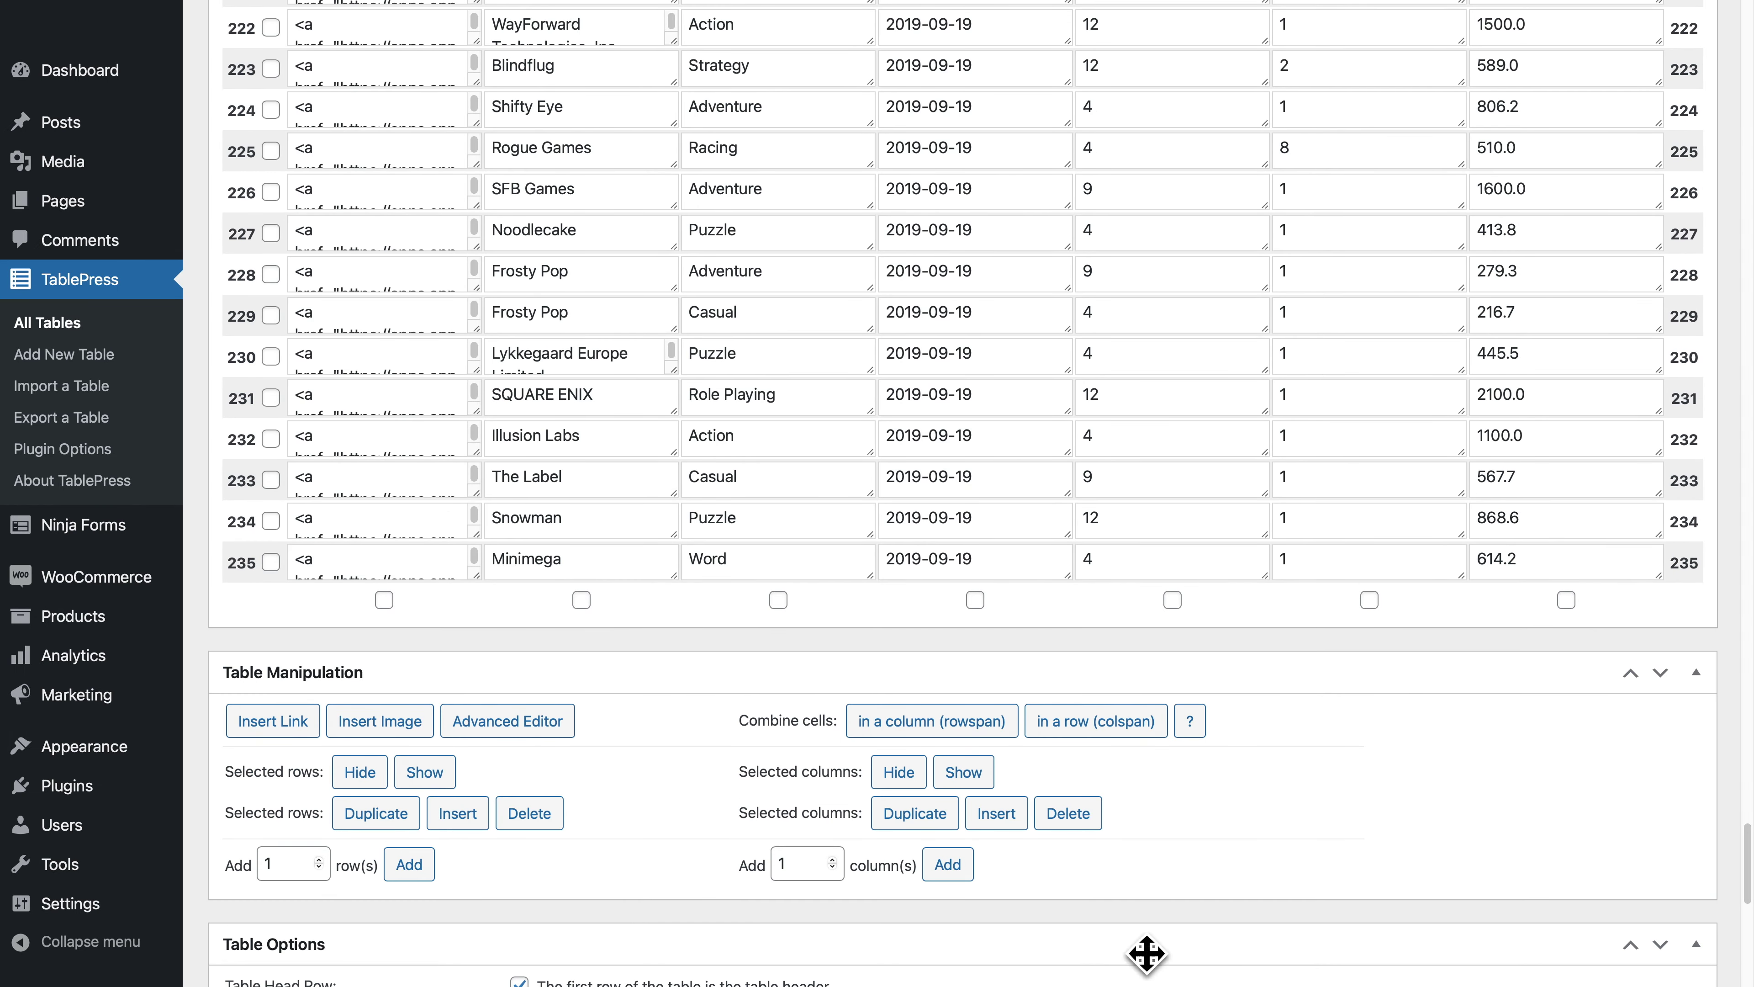
pyautogui.click(409, 864)
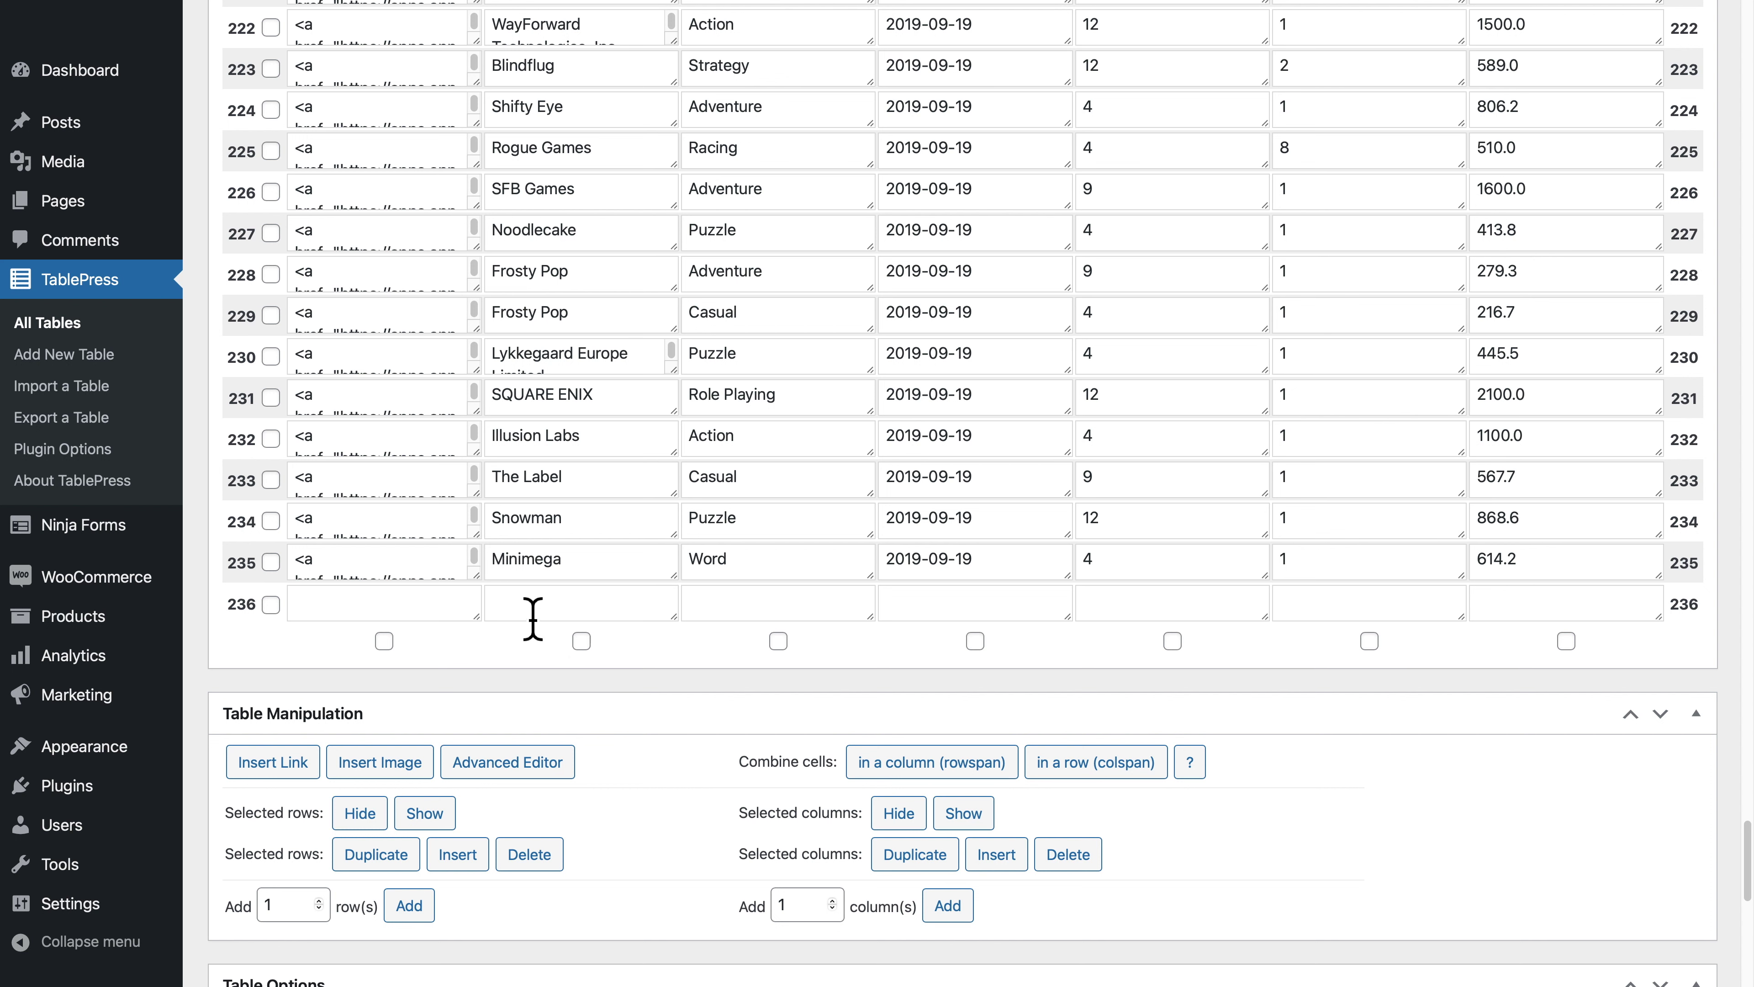
pyautogui.click(417, 612)
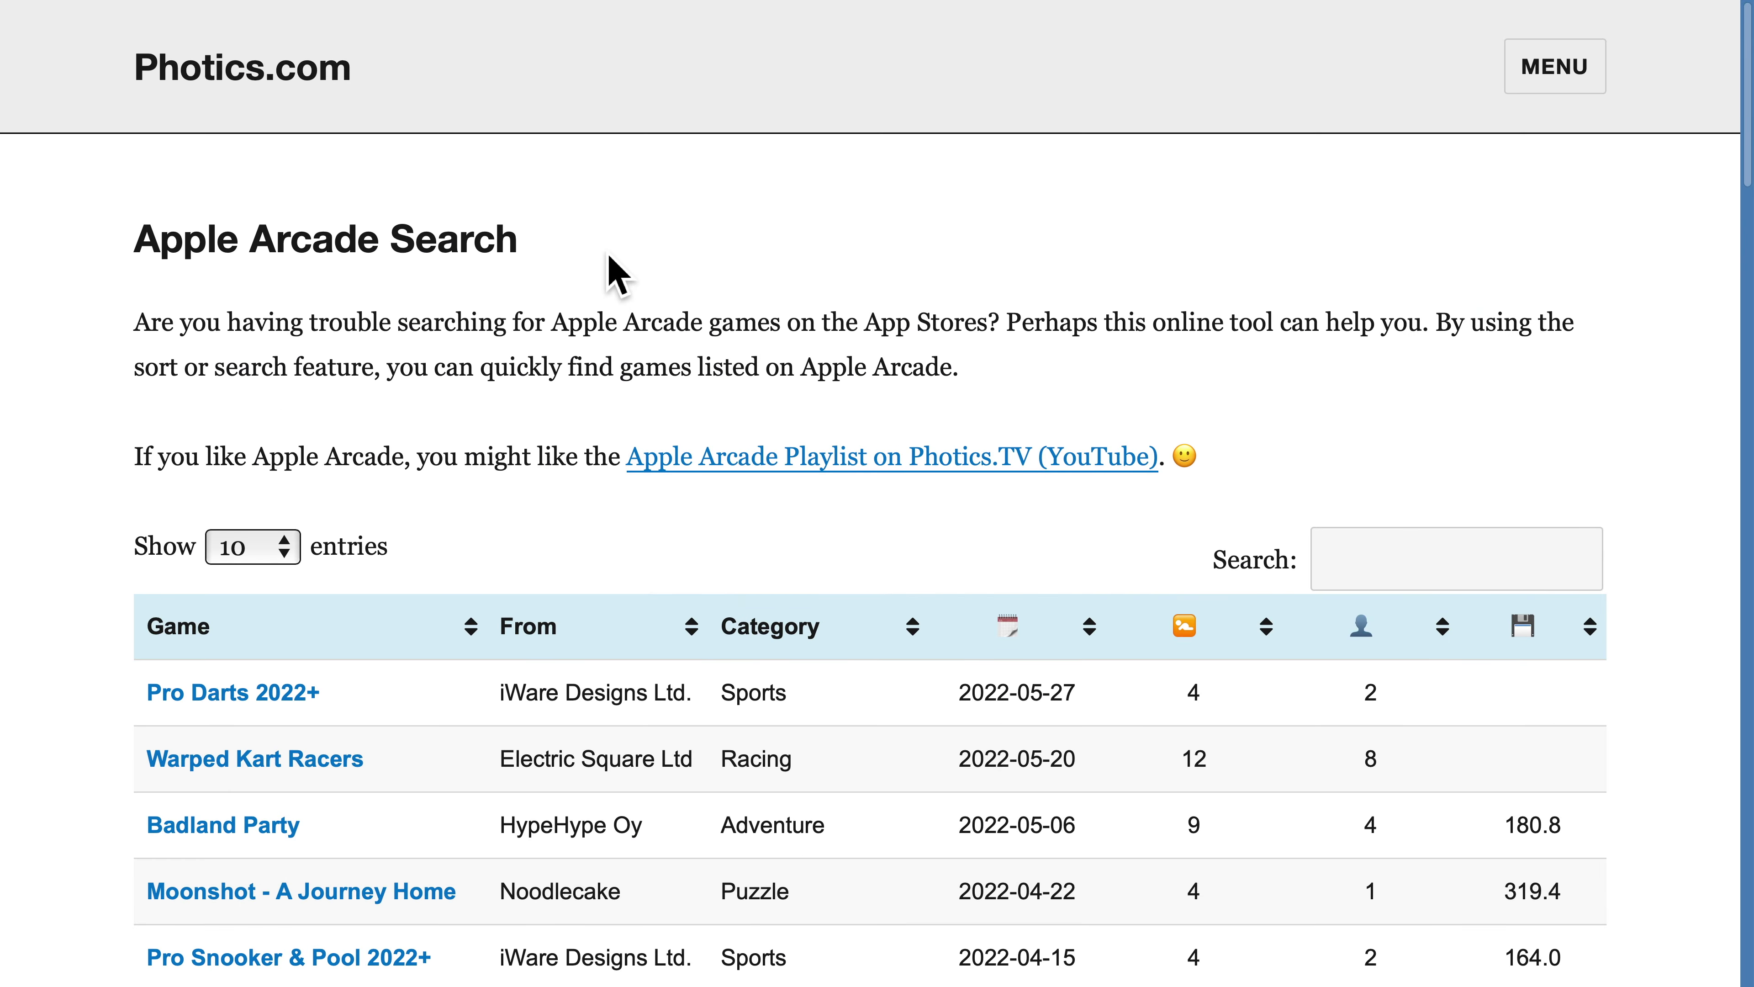
# Search the table for 'all', then '2022', sorting the 2022 results by date
pyautogui.moveTo(542, 261); pyautogui.dragTo(138, 275)
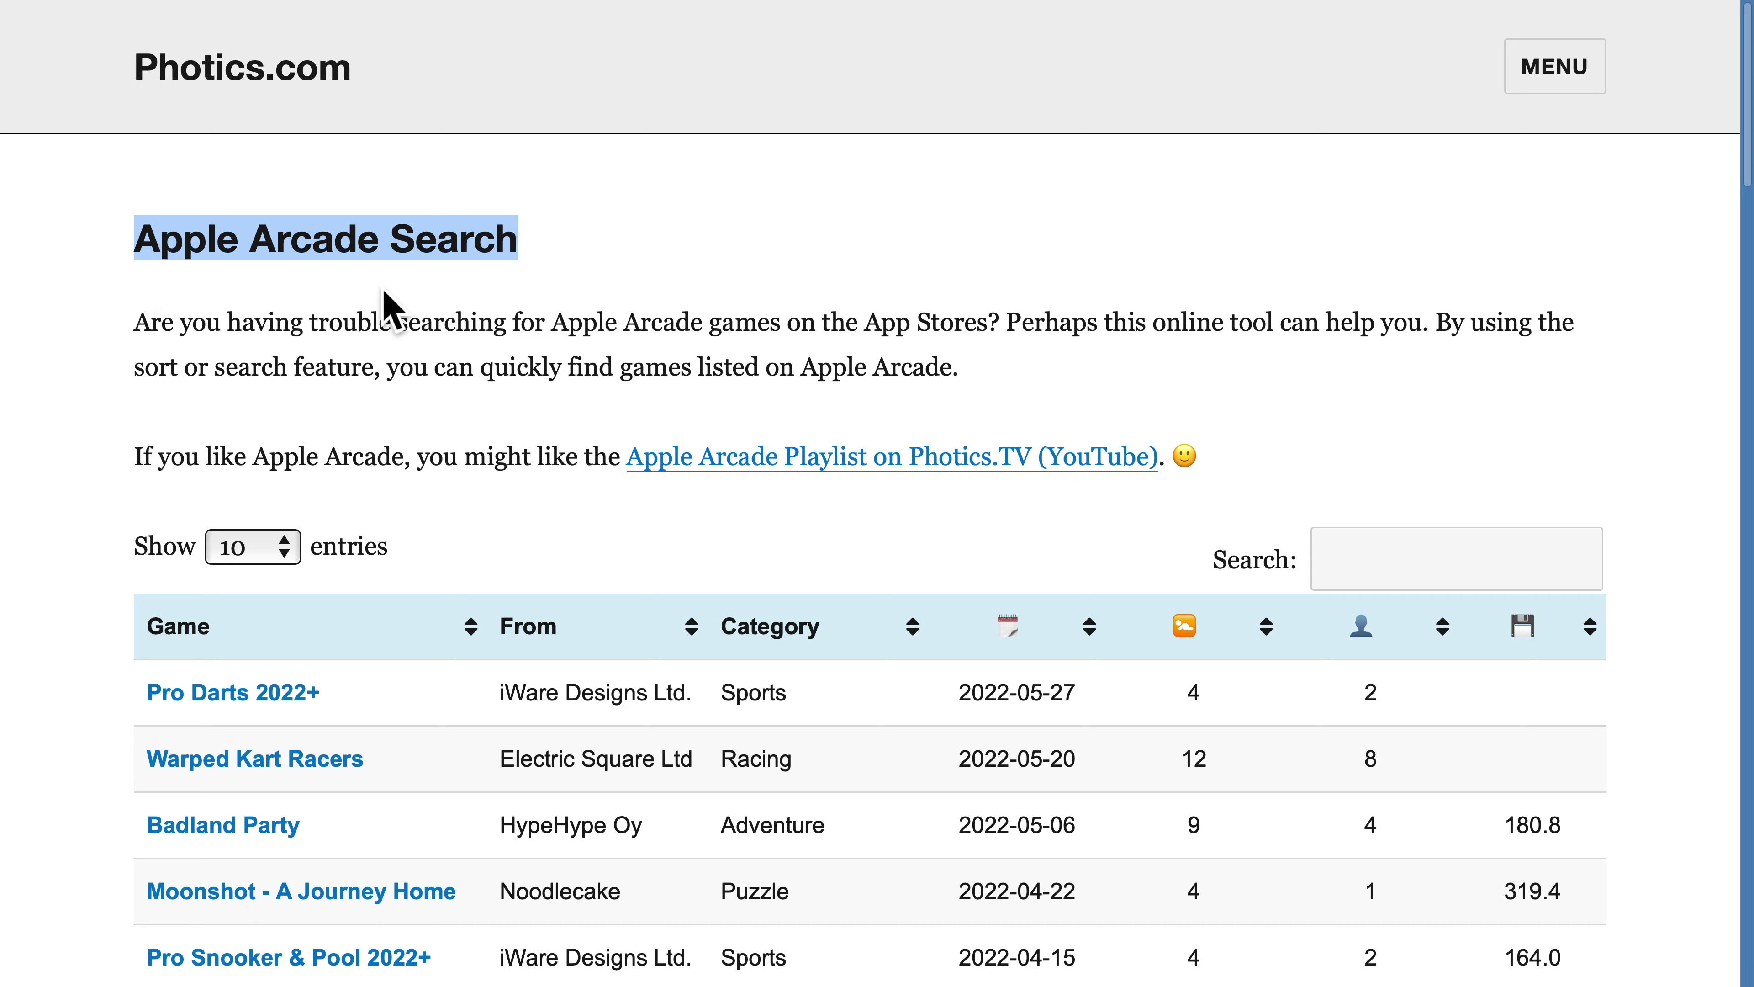
pyautogui.click(1396, 560)
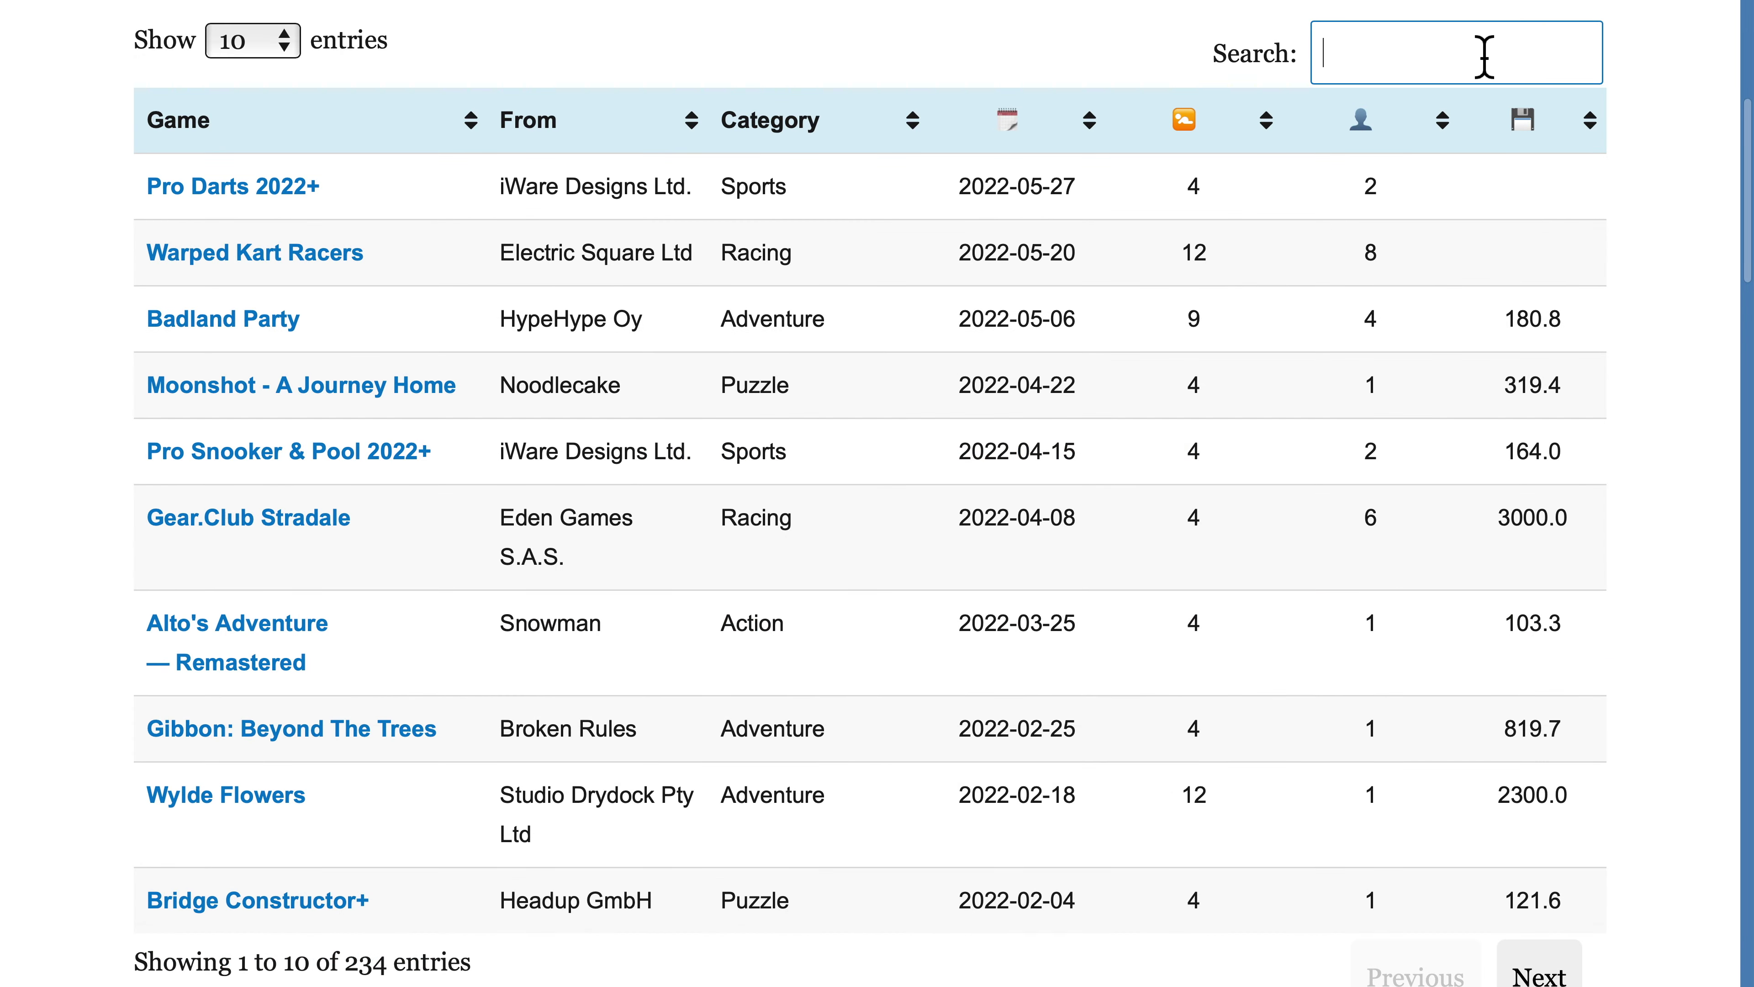
pyautogui.write('all')
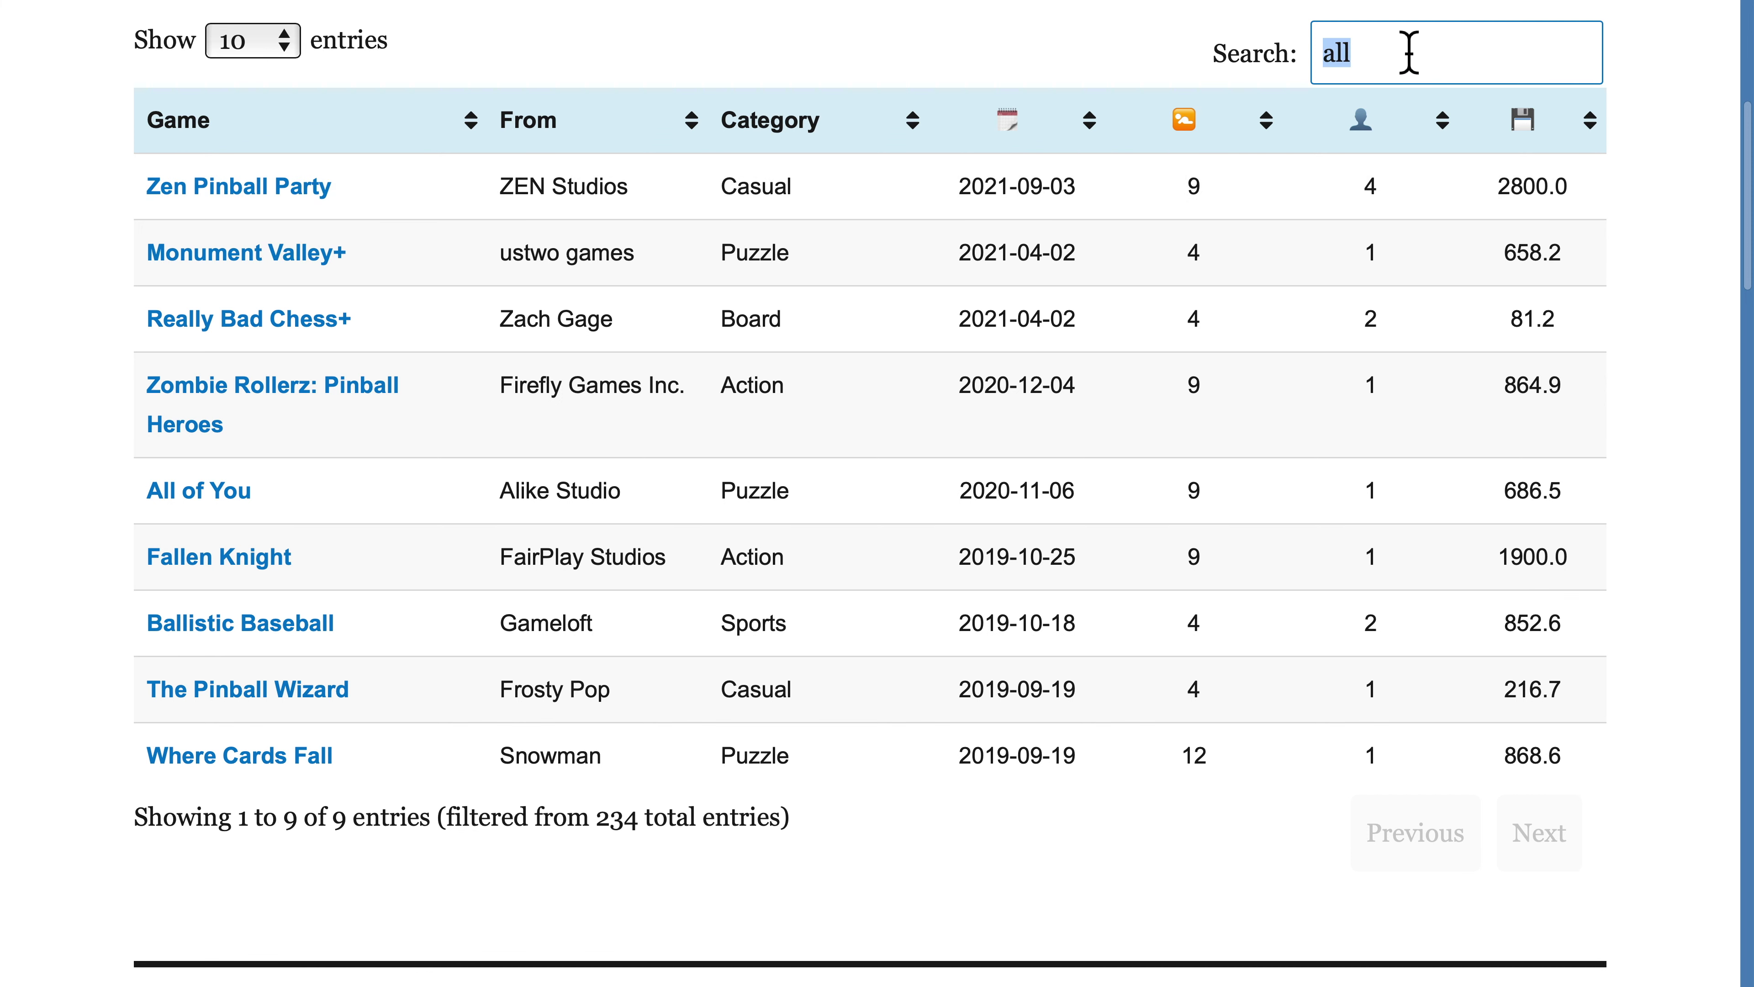
pyautogui.press('BackSpace')
pyautogui.write('2022')
pyautogui.click(1064, 123)
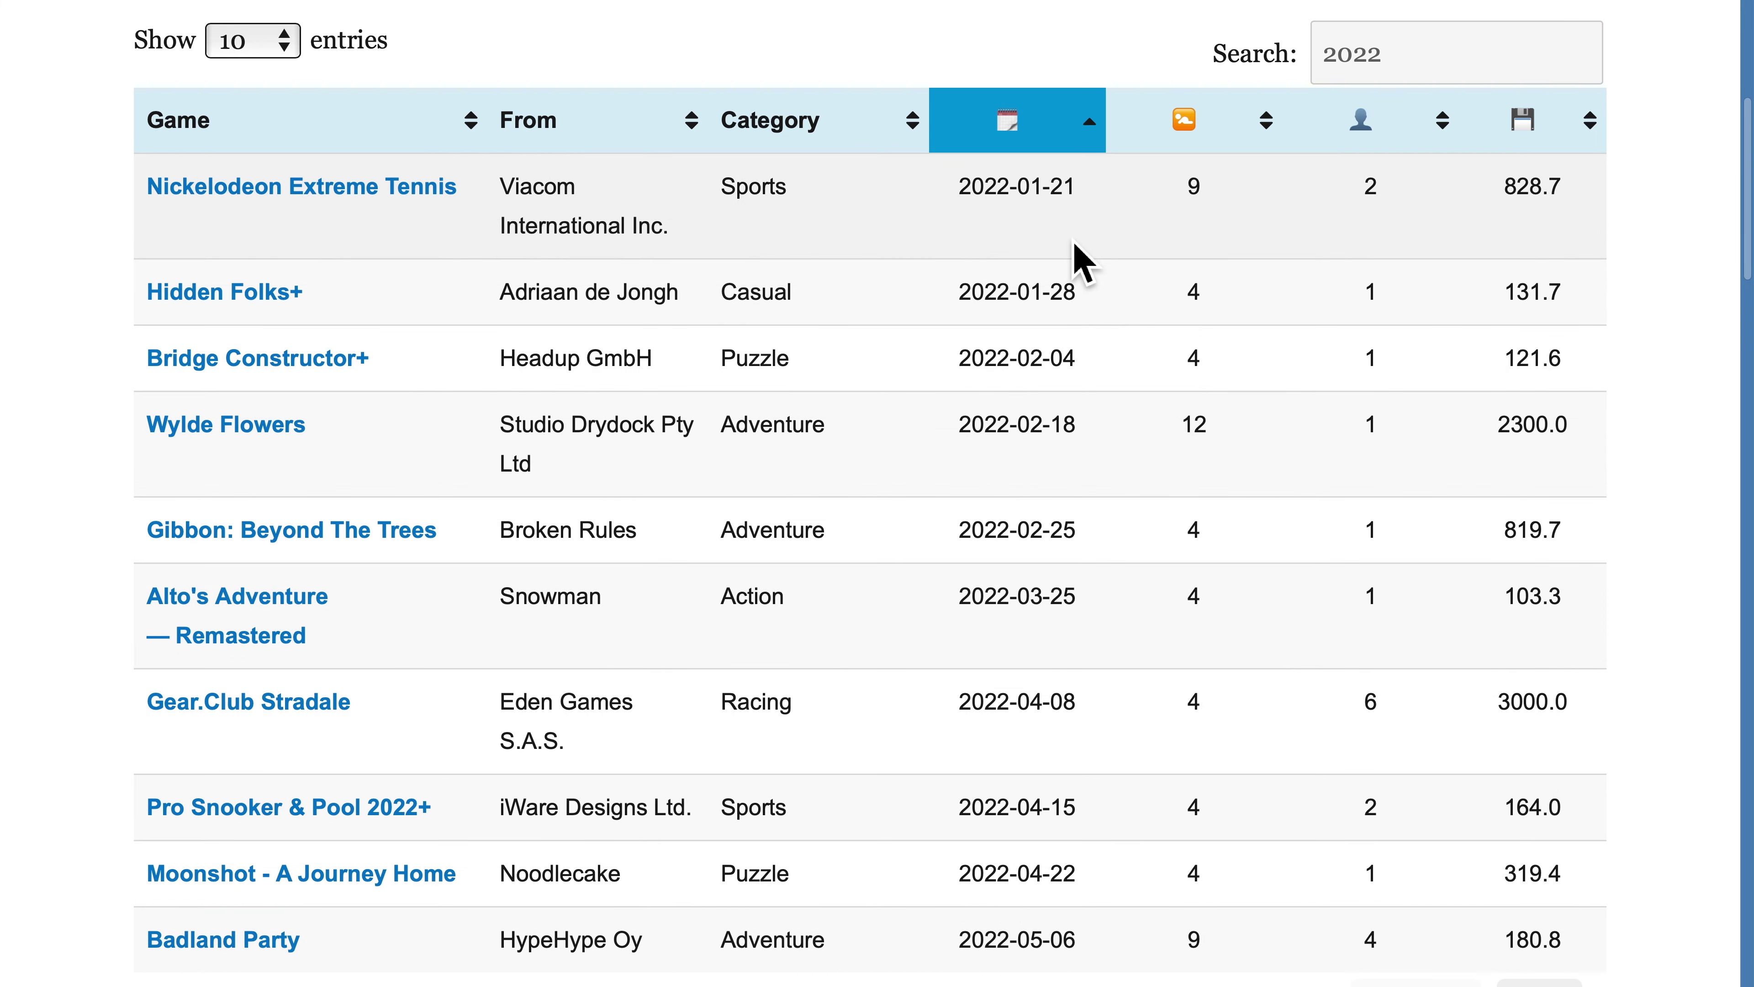
# Search for 'SEGA', then reload the page and search 'racing'
pyautogui.doubleClick(1456, 79)
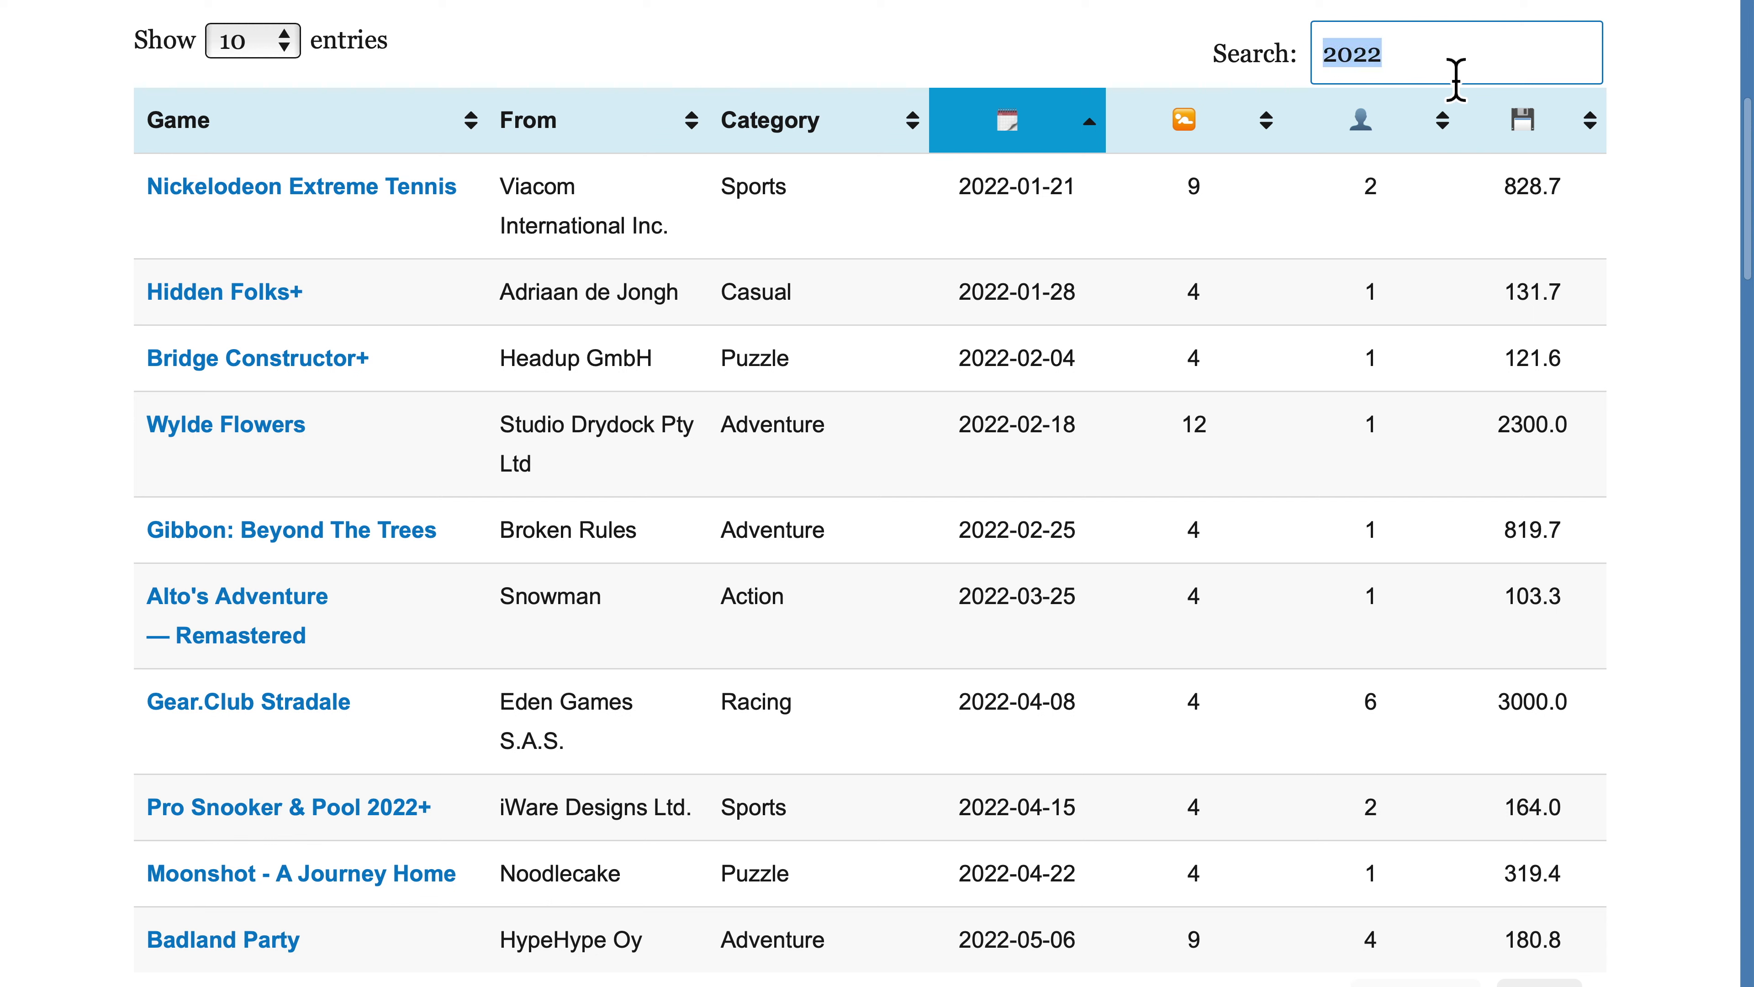
pyautogui.write('SEGA')
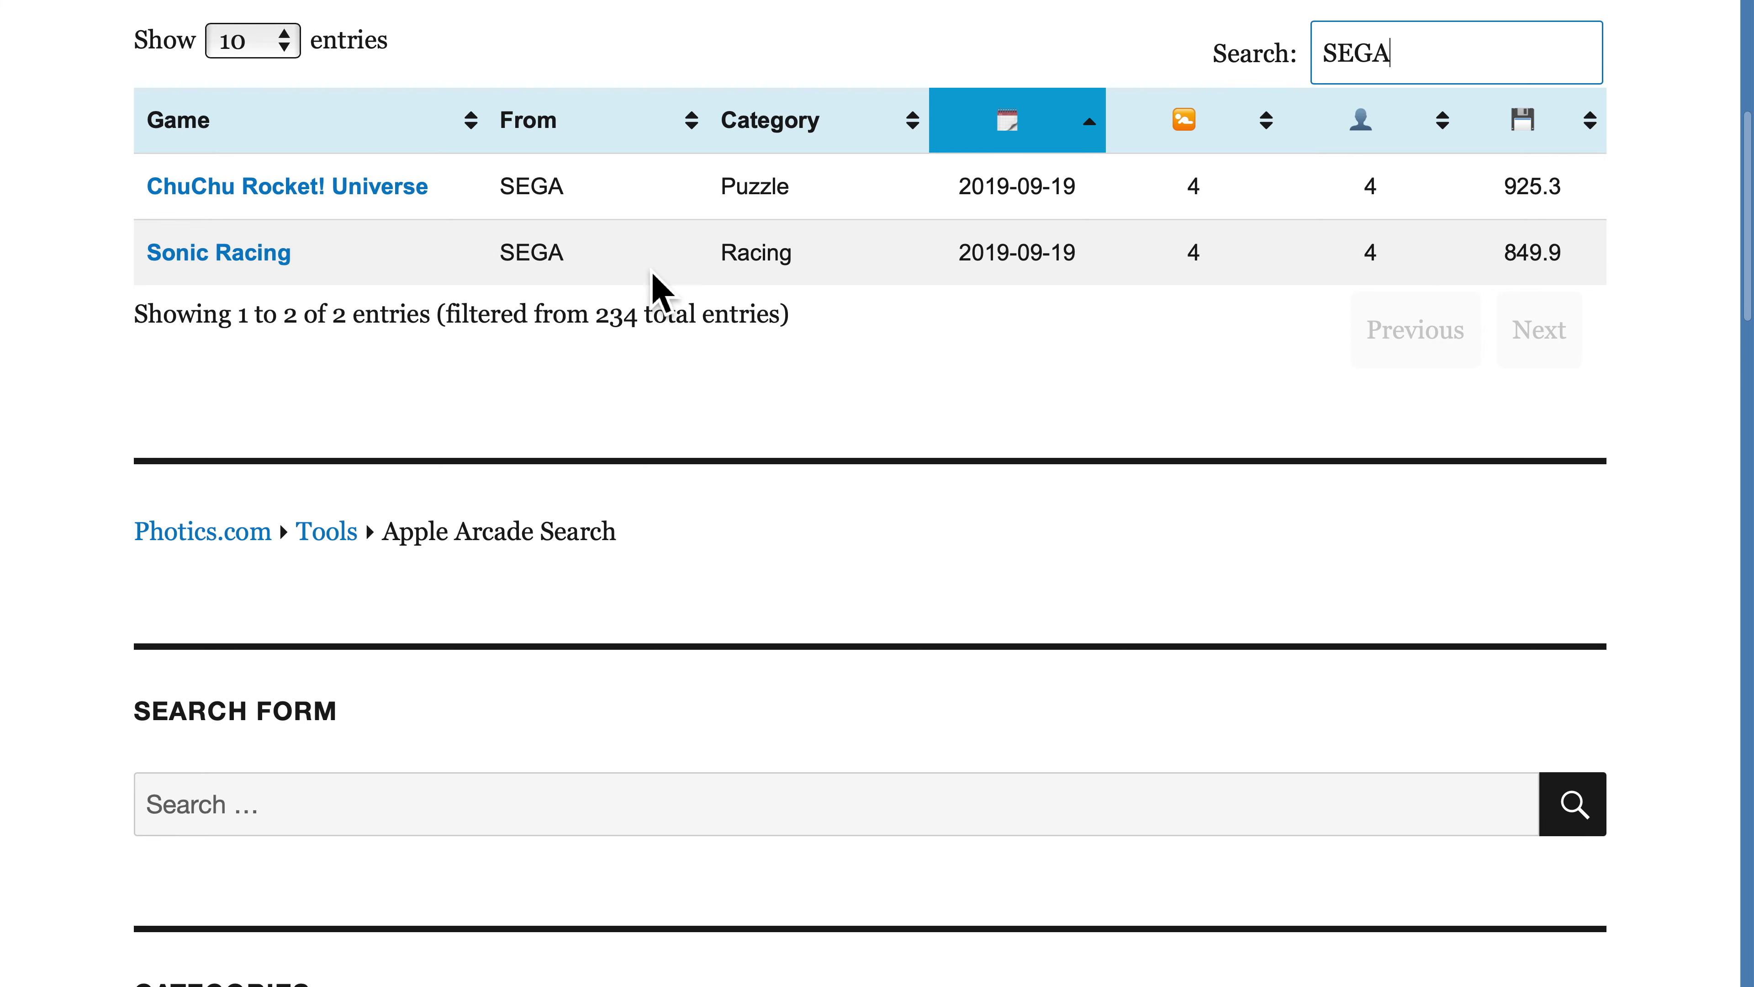
pyautogui.press('super+r')
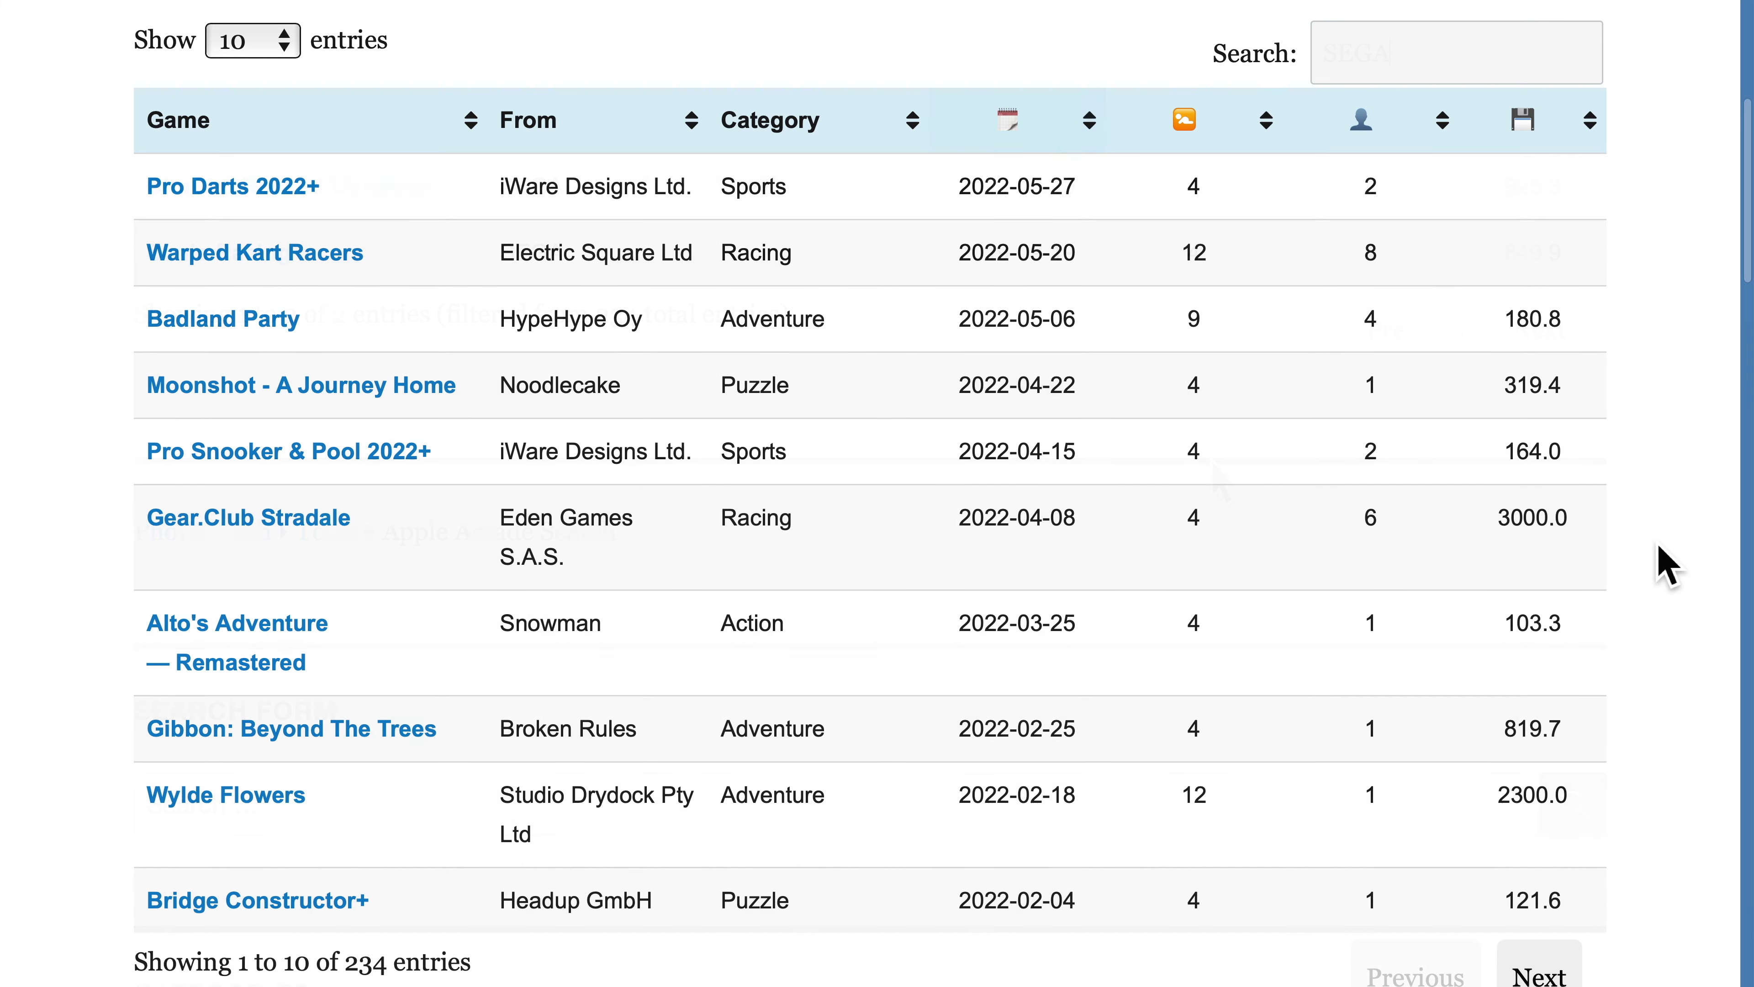
pyautogui.click(1486, 87)
pyautogui.write('racing')
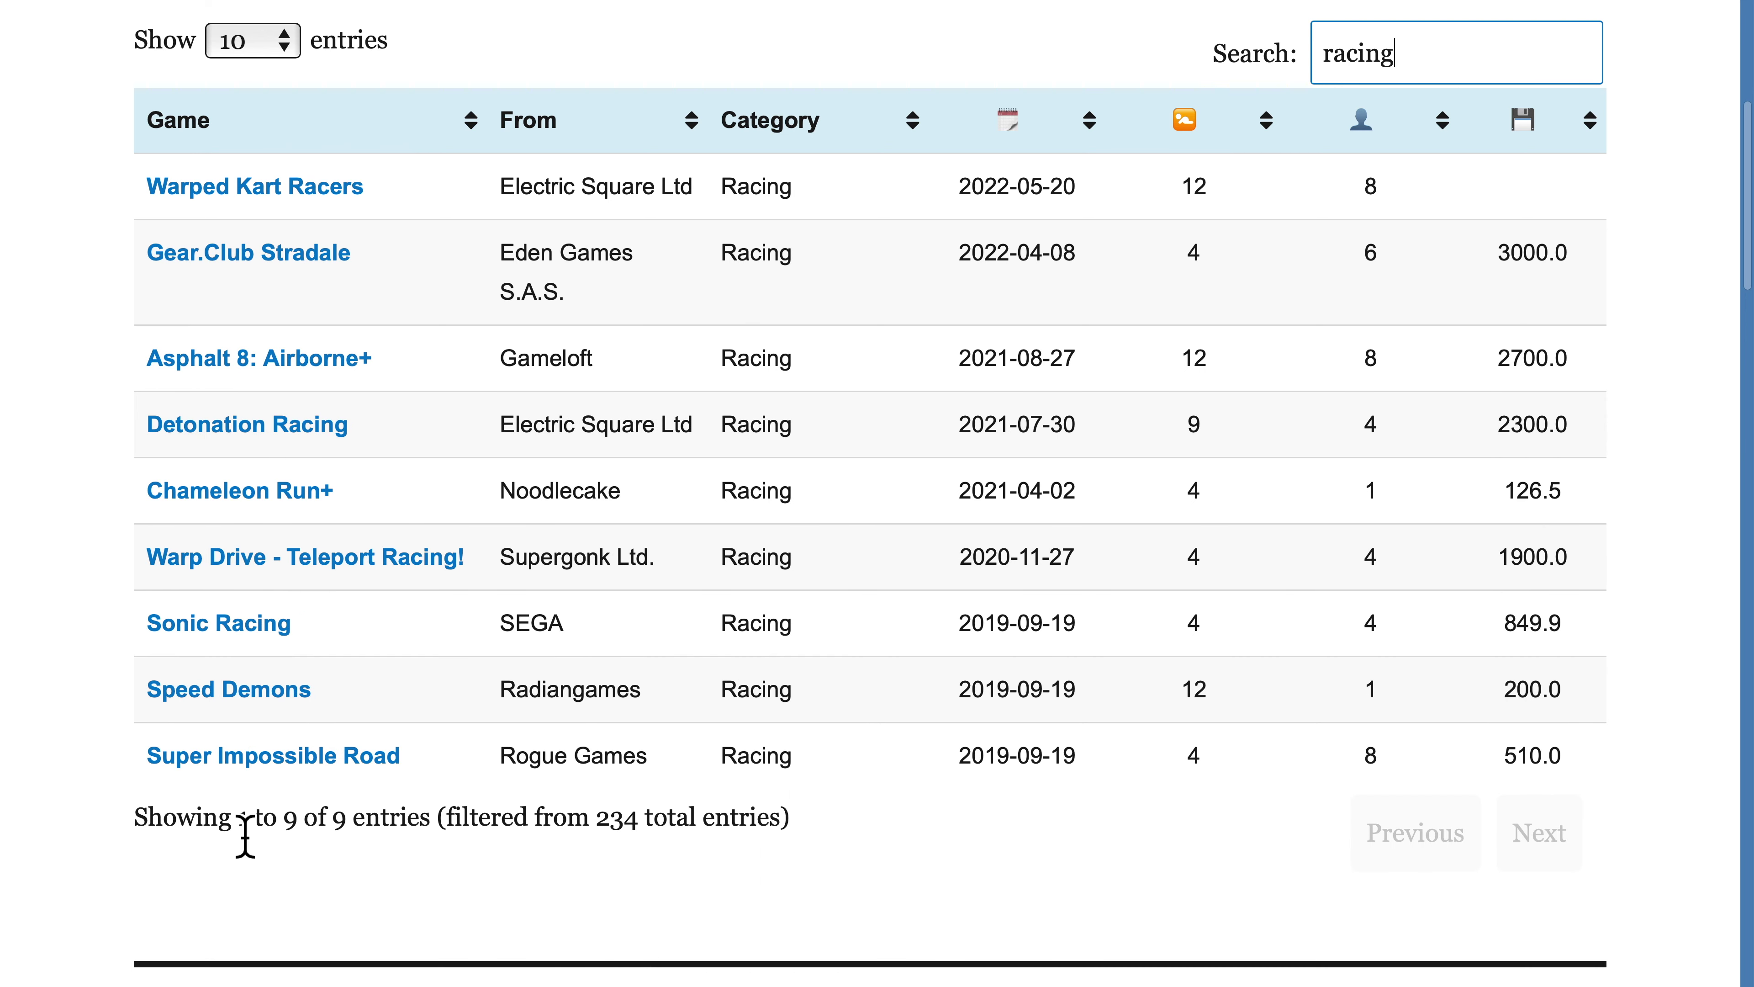
# Clear the search, sort by person-icon both ways, then by size smallest first (Tiny Wings+ 35.6)
pyautogui.moveTo(246, 836); pyautogui.dragTo(426, 832)
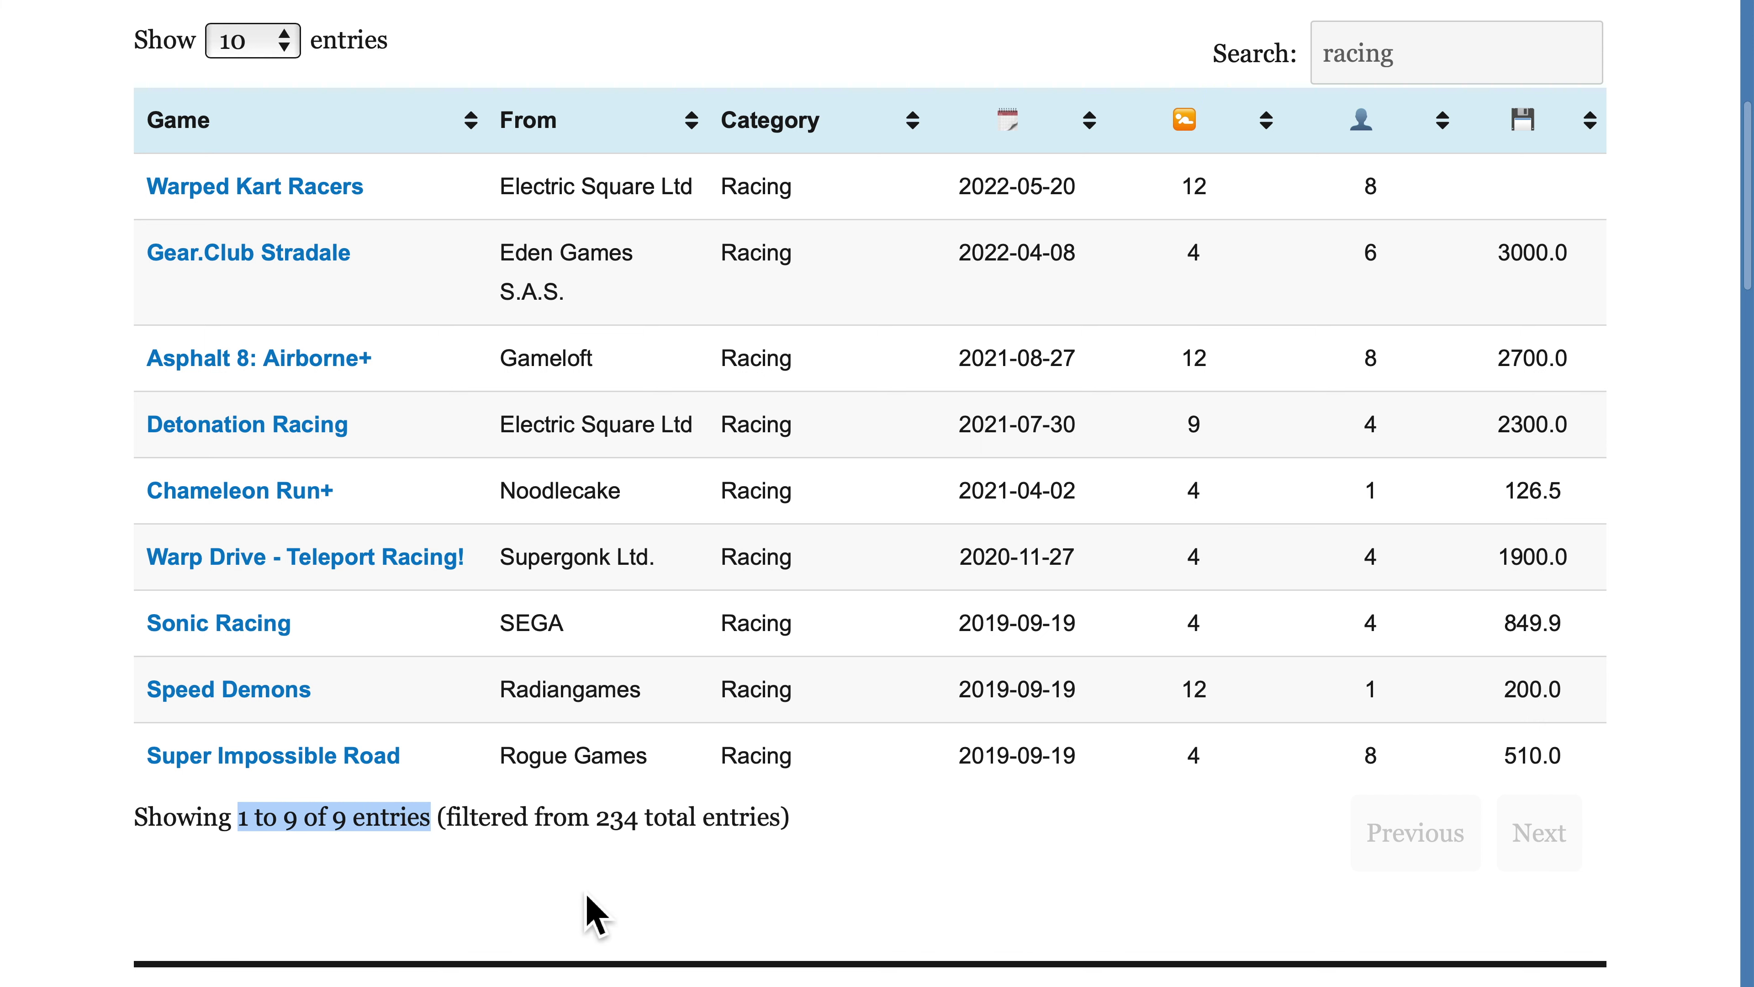
pyautogui.click(595, 915)
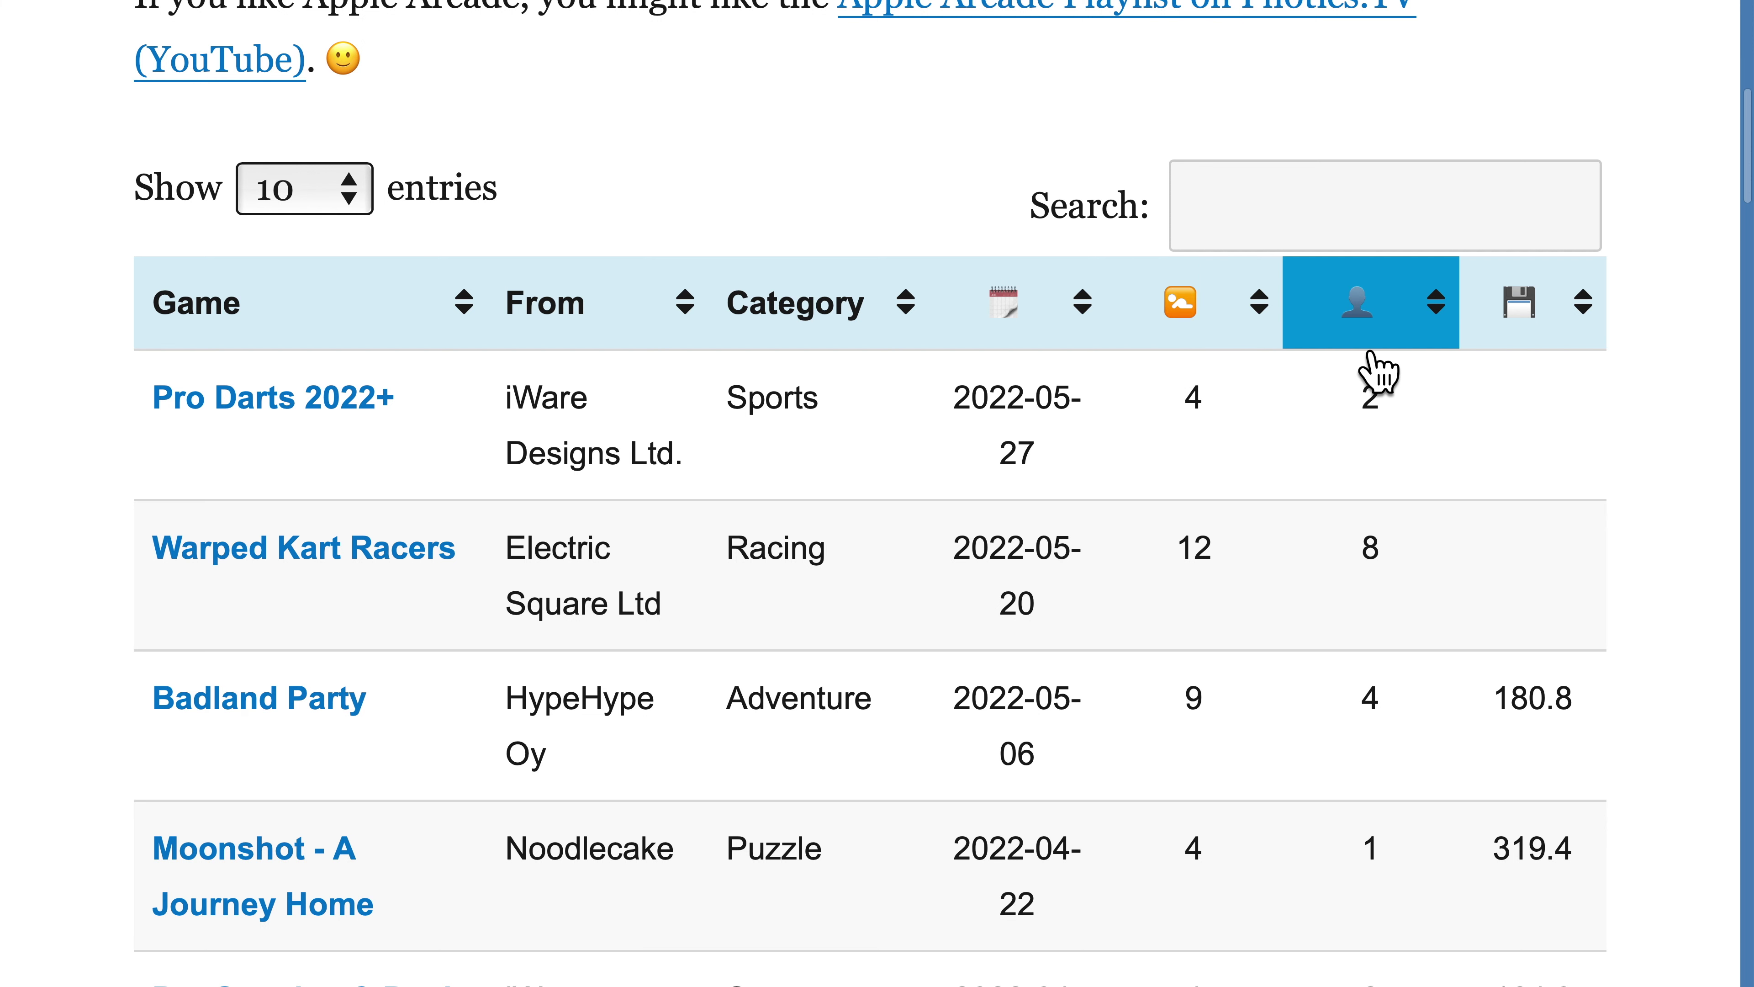
pyautogui.click(1373, 366)
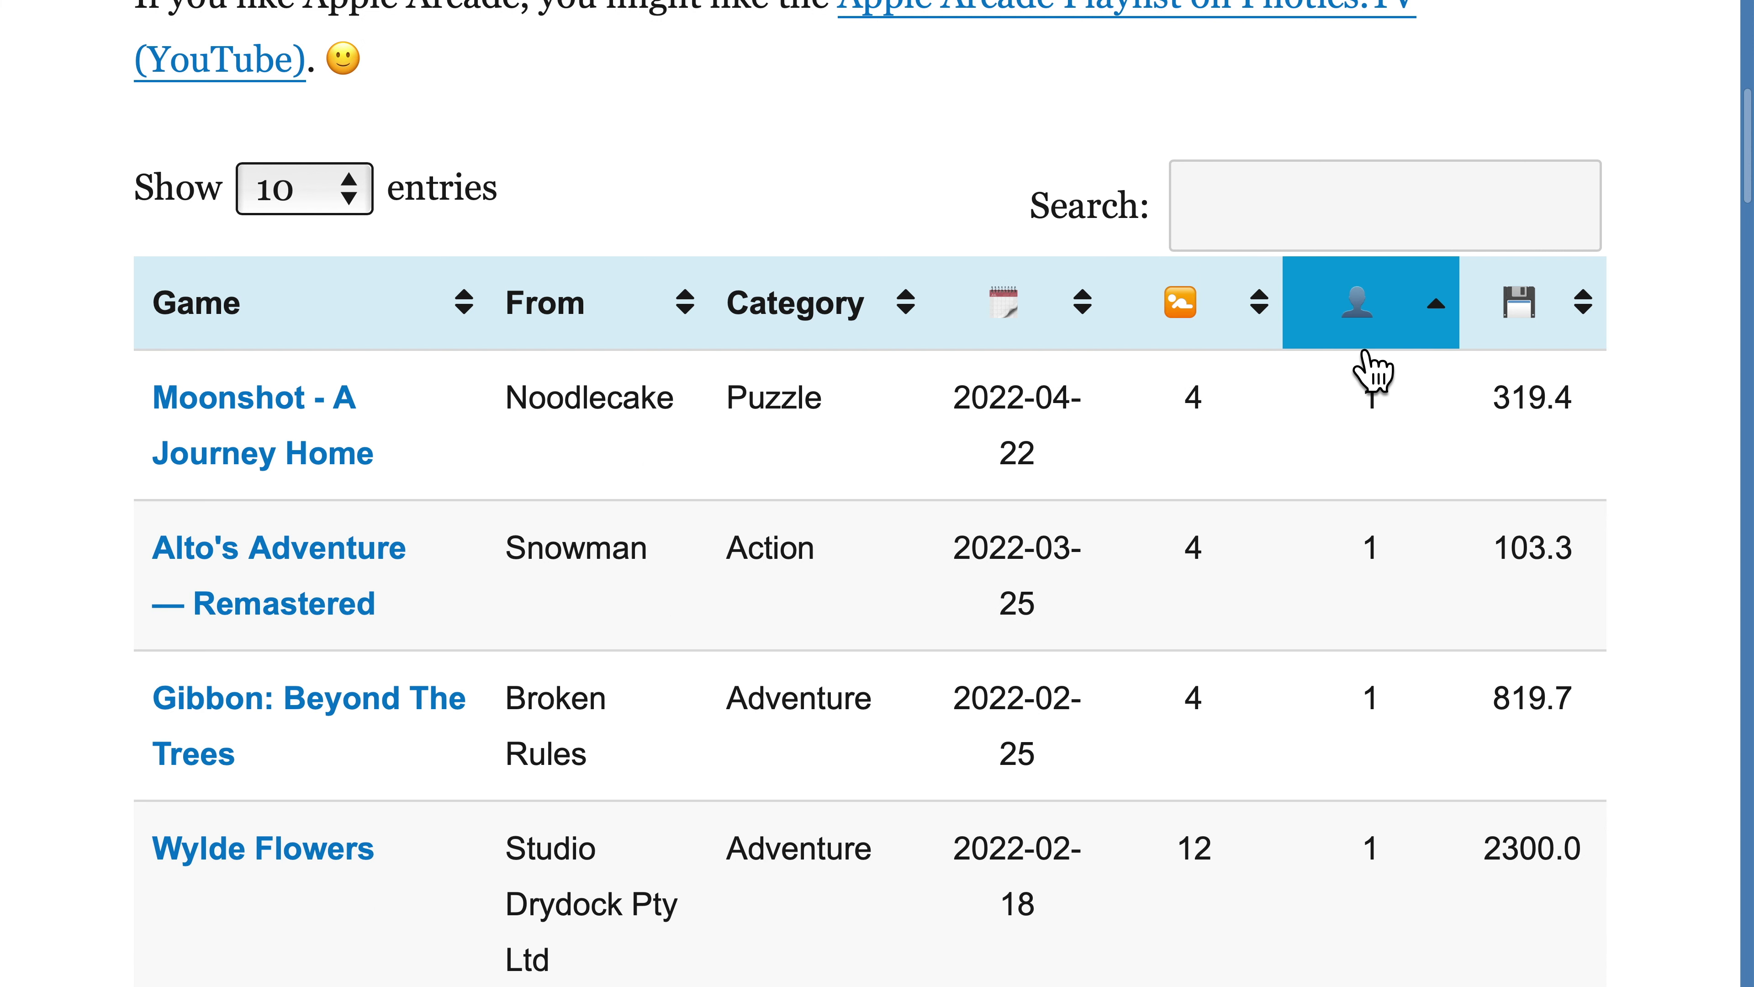
pyautogui.click(1365, 349)
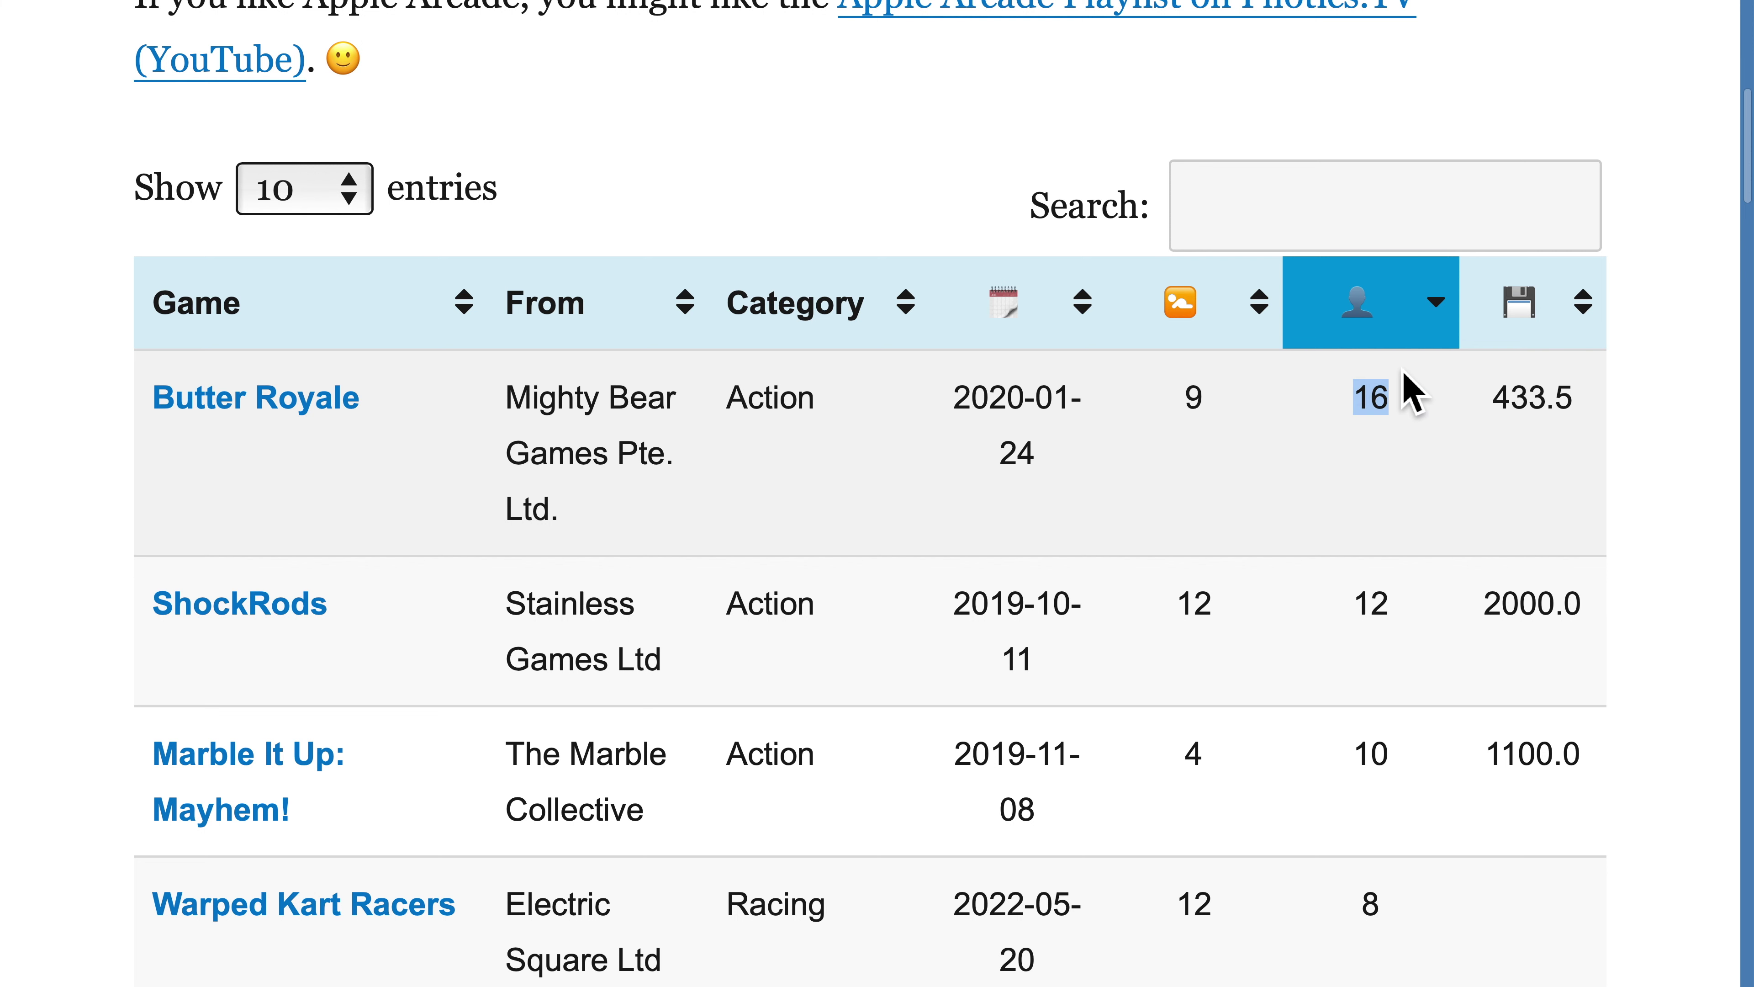
pyautogui.click(1538, 346)
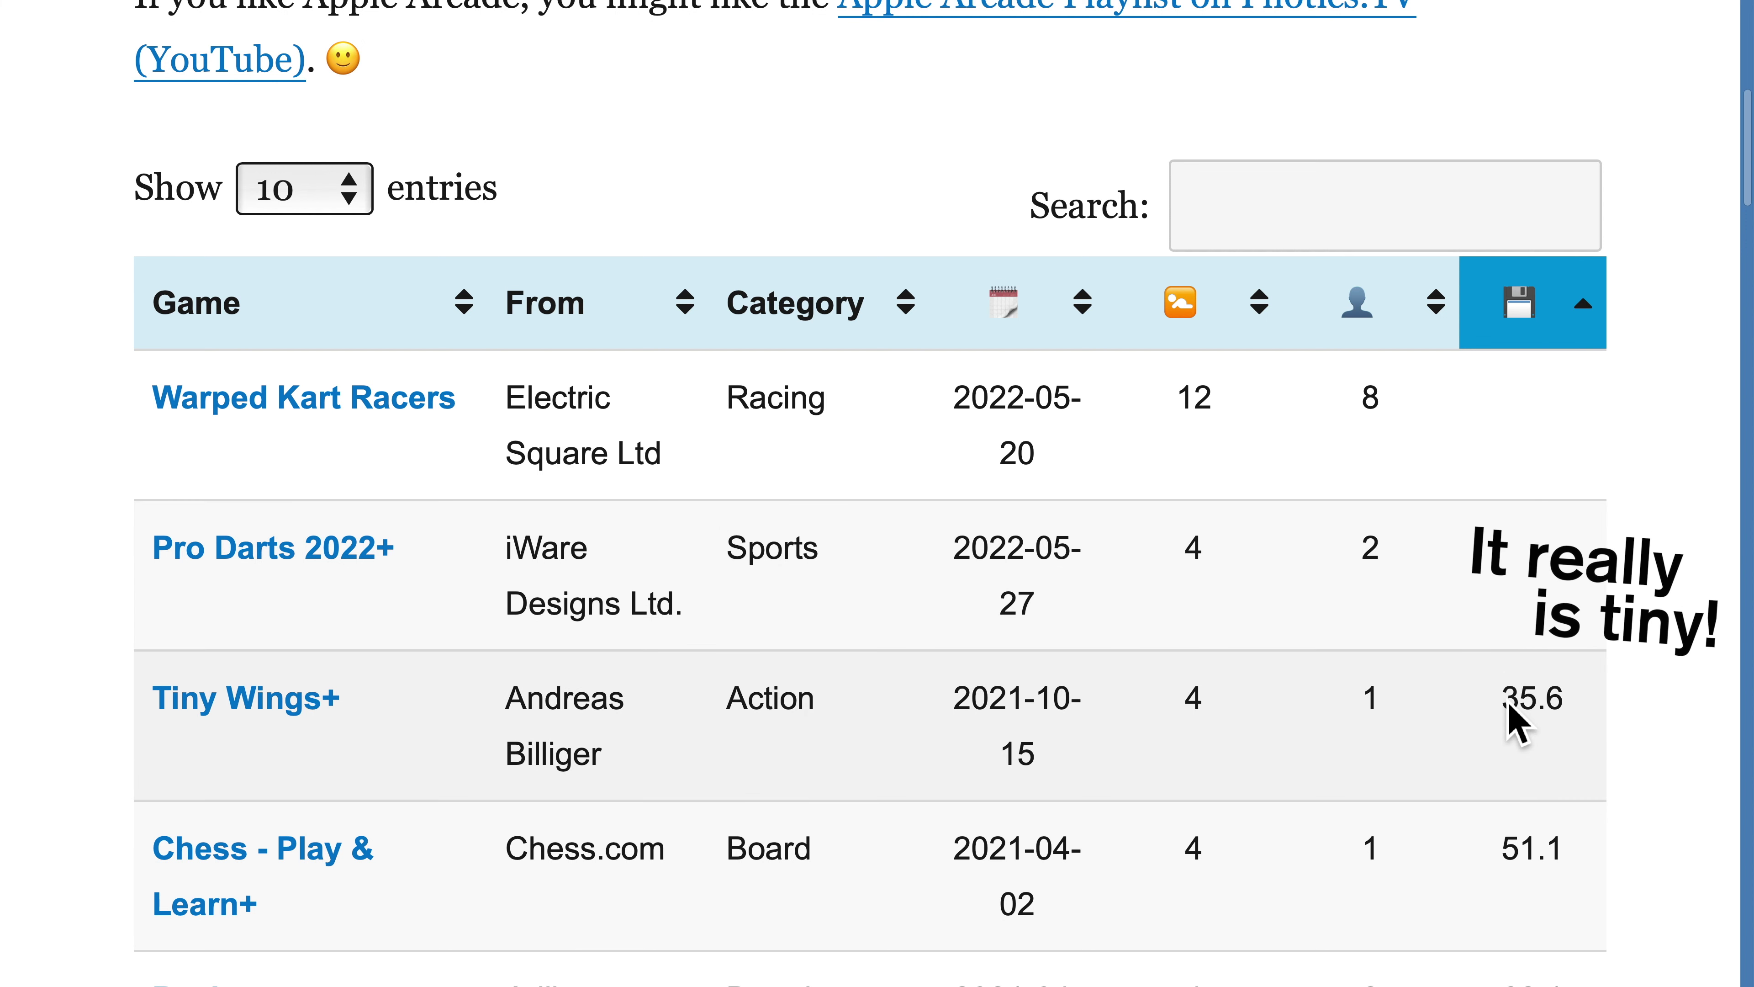
pyautogui.moveTo(1532, 706); pyautogui.dragTo(1575, 708)
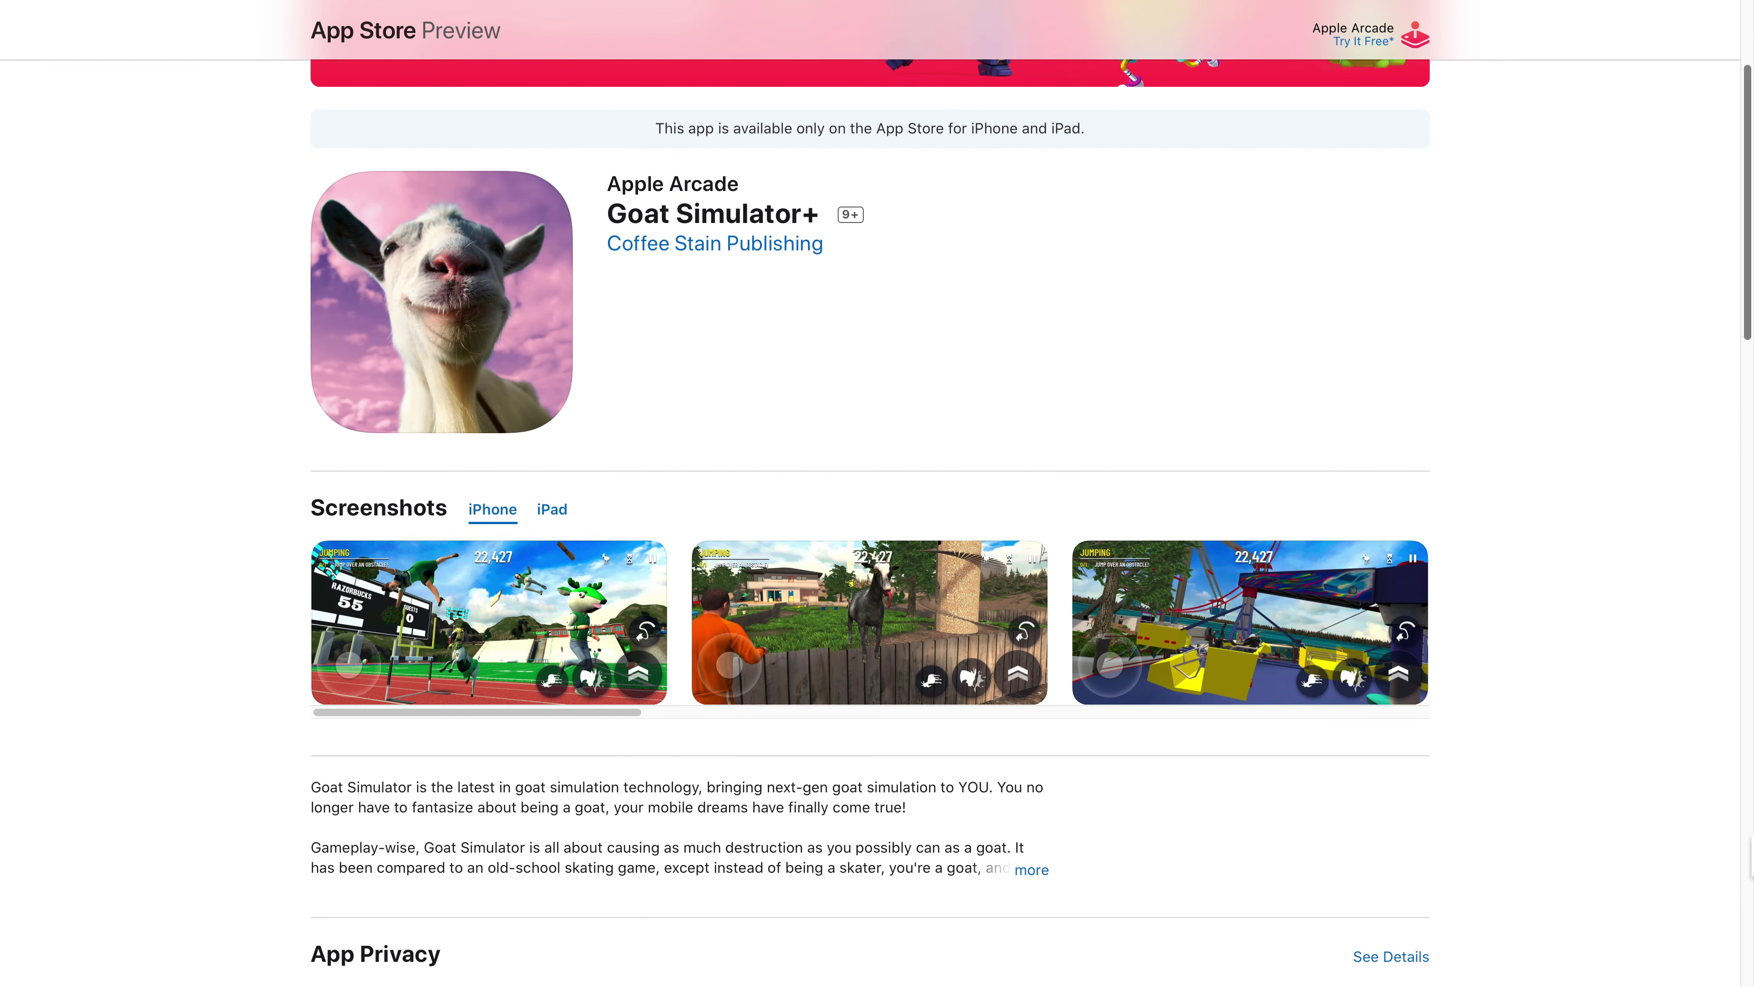
# Scroll to Goat Simulator+'s Information and highlight its iPhone, iPad, iPod touch compatibility
pyautogui.scroll(-10, 870, 525)
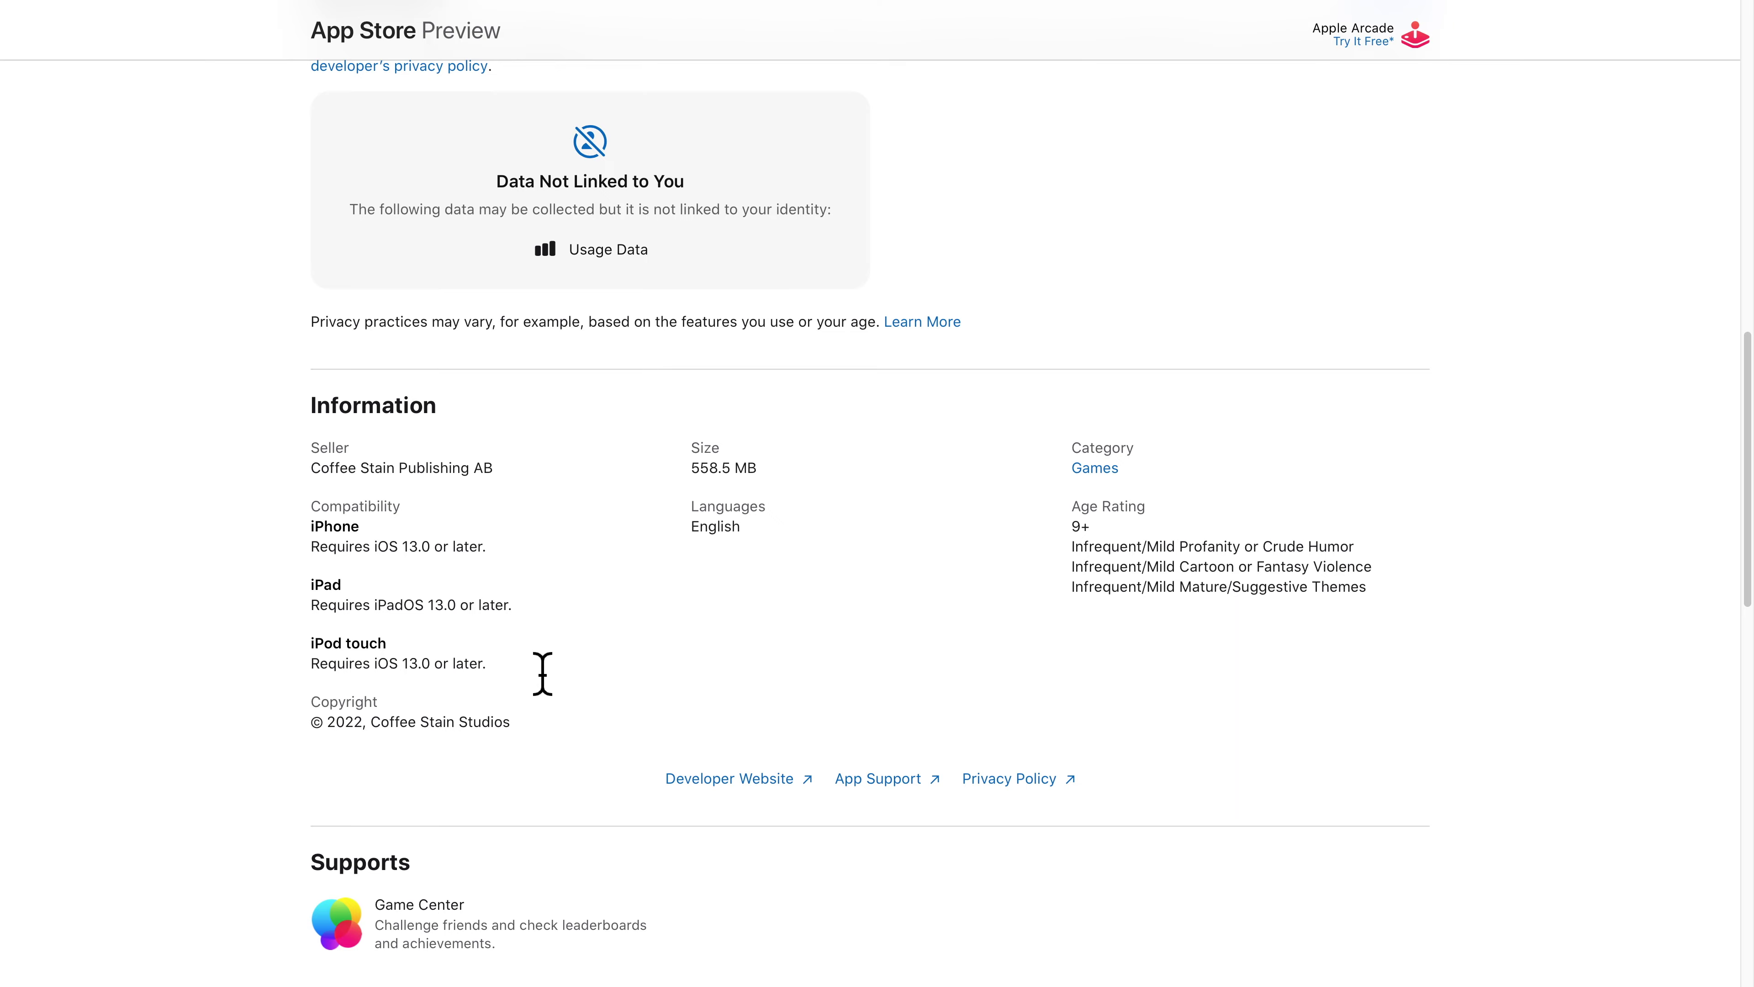
pyautogui.moveTo(532, 670); pyautogui.dragTo(312, 537)
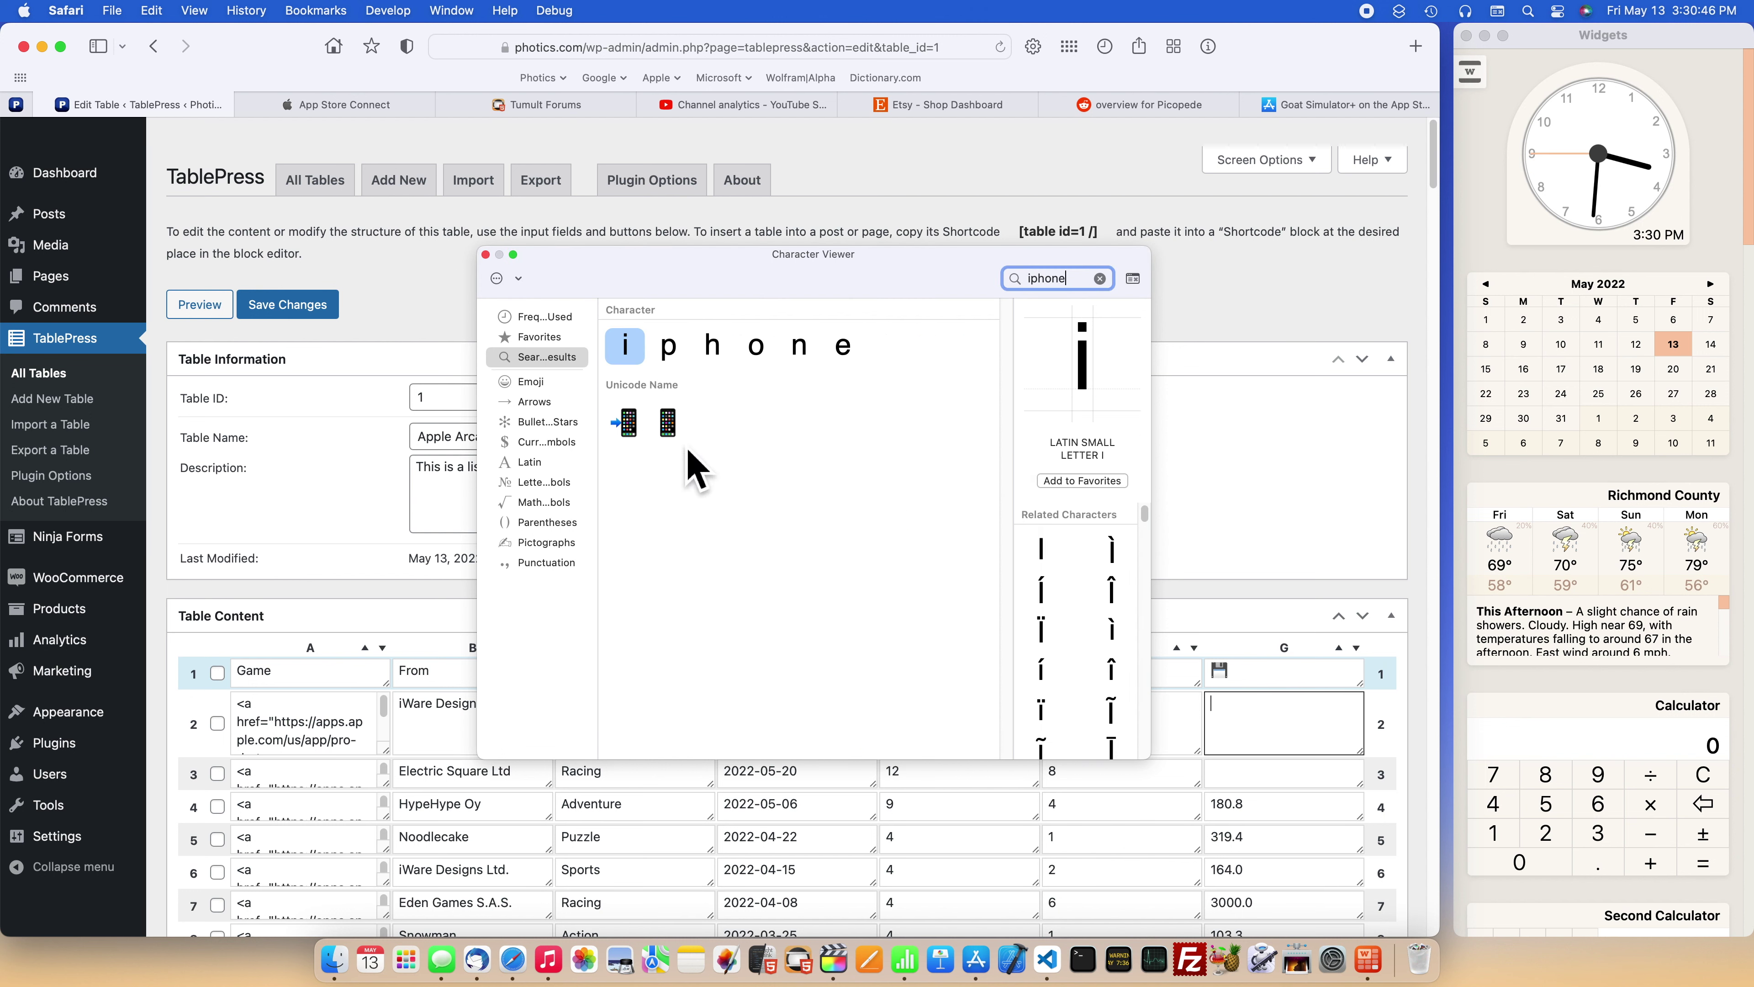
# Insert a mobile phone emoji, then a laptop emoji from 'mac', into cell G2
pyautogui.doubleClick(668, 423)
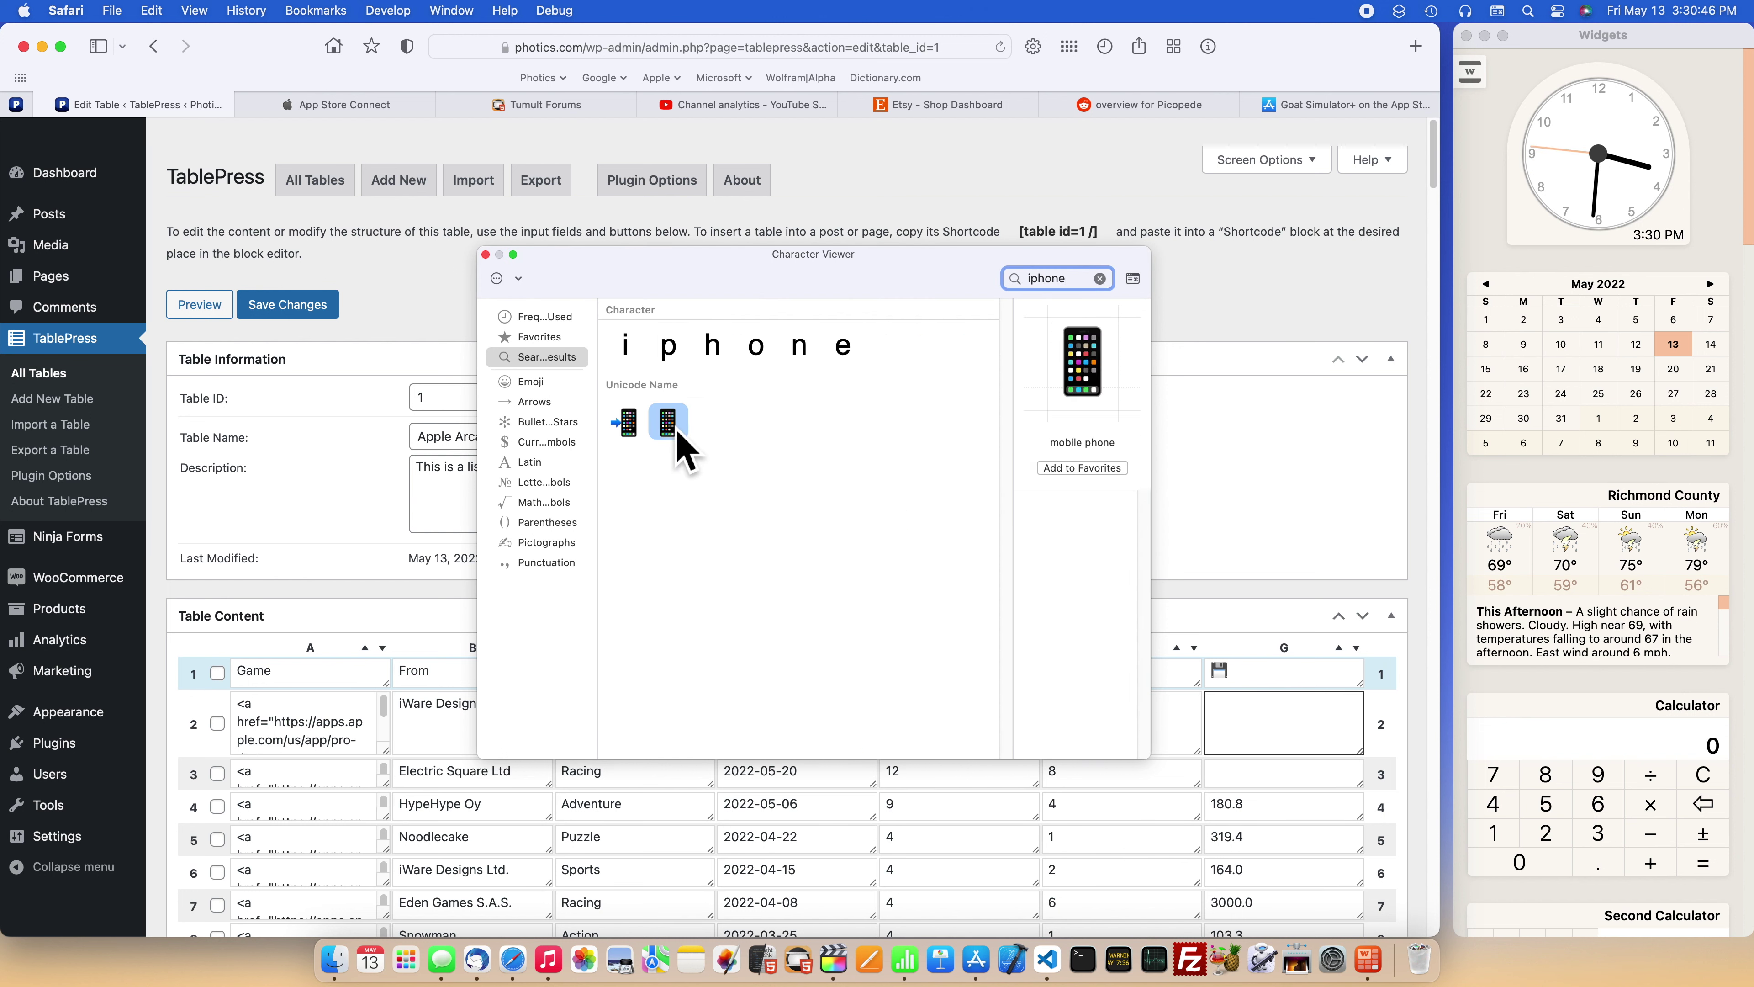
pyautogui.click(1055, 284)
pyautogui.write('mac')
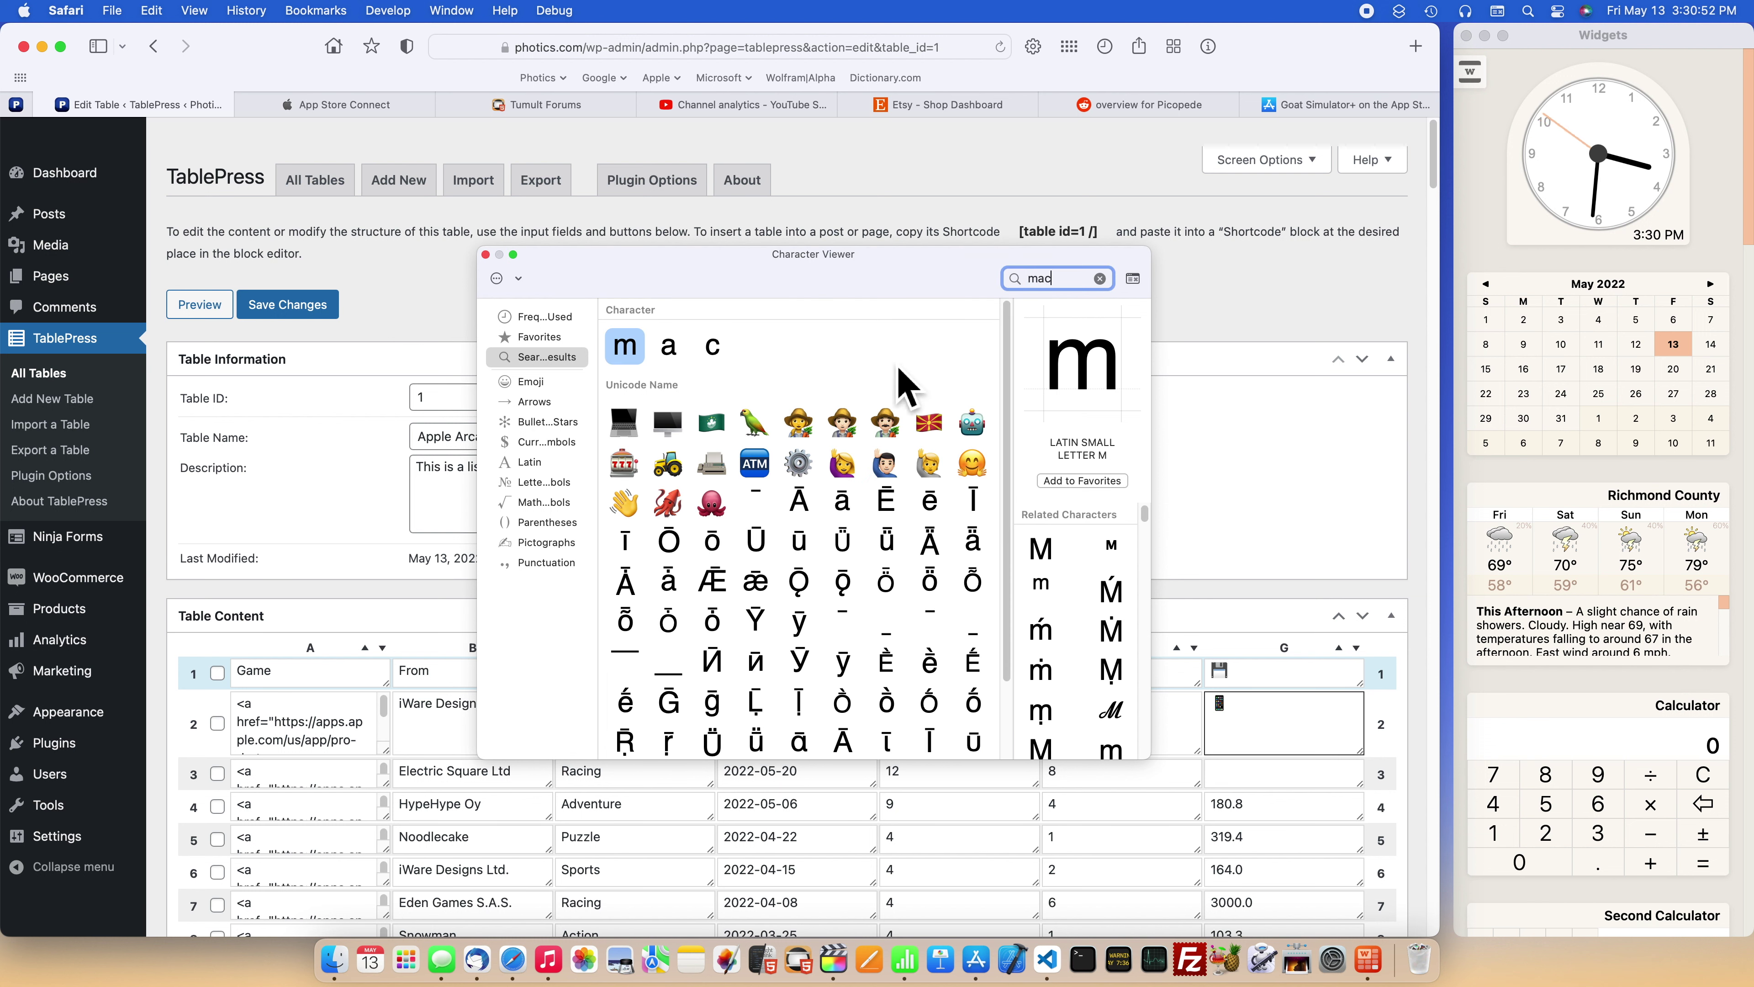
pyautogui.doubleClick(627, 436)
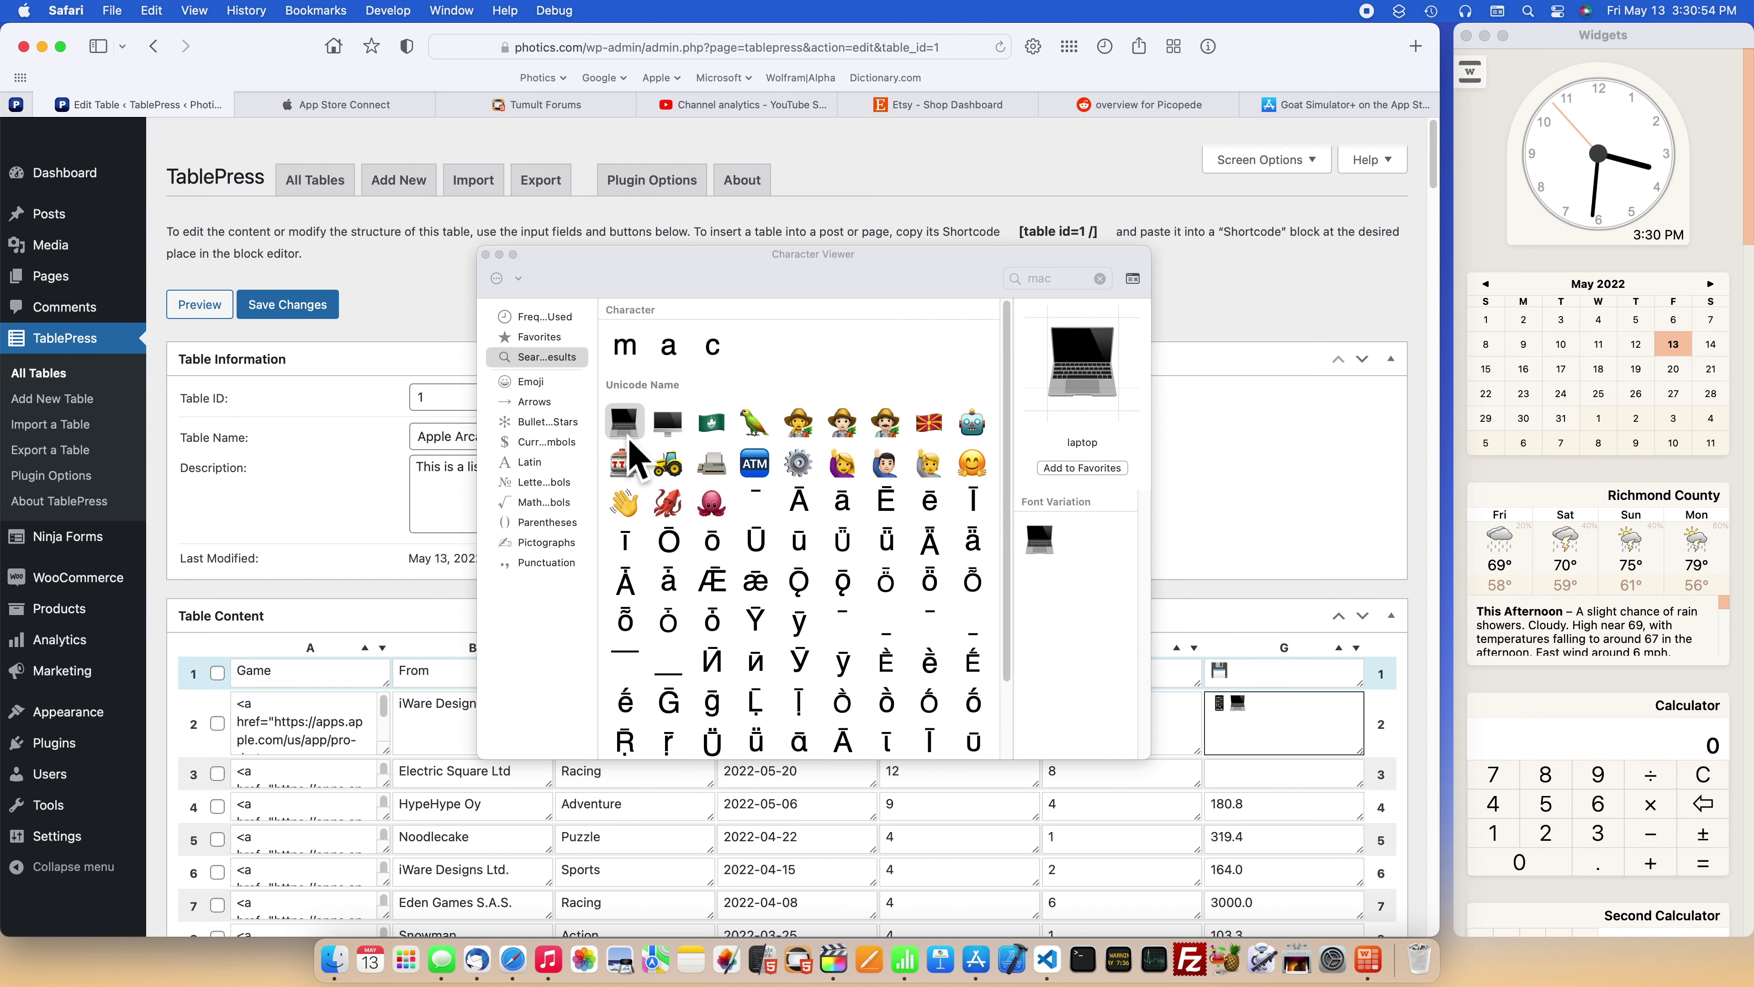
pyautogui.click(1044, 277)
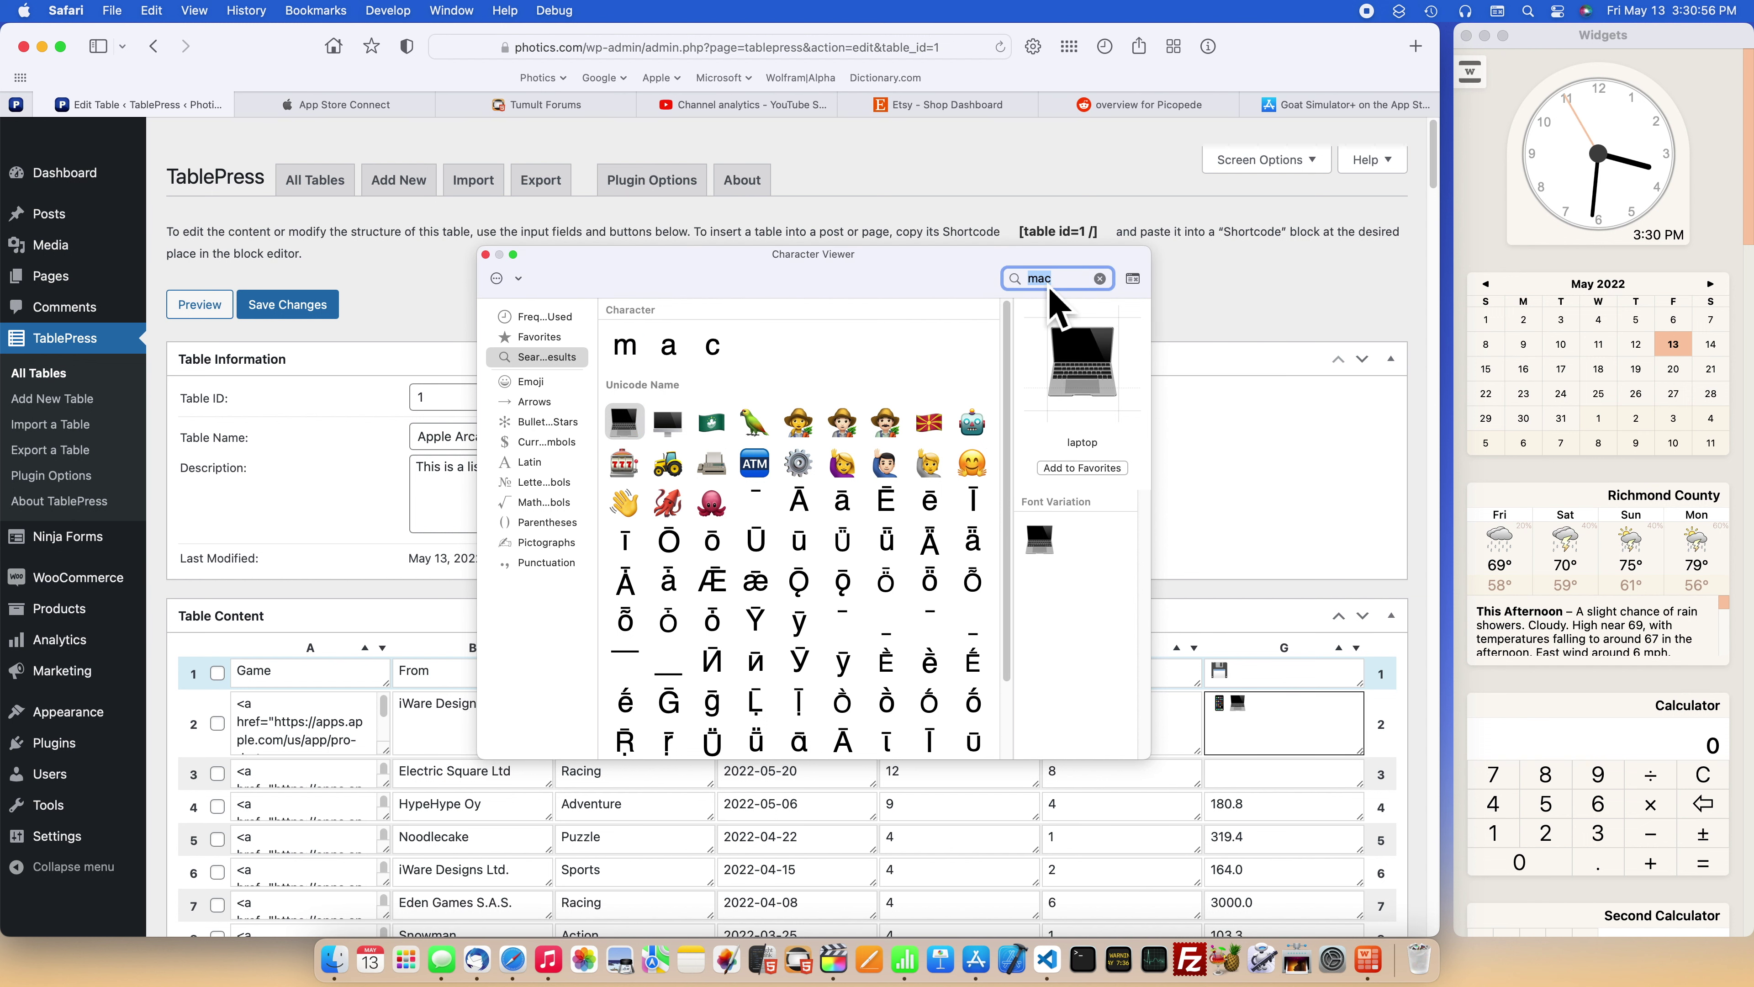
pyautogui.write('ipad')
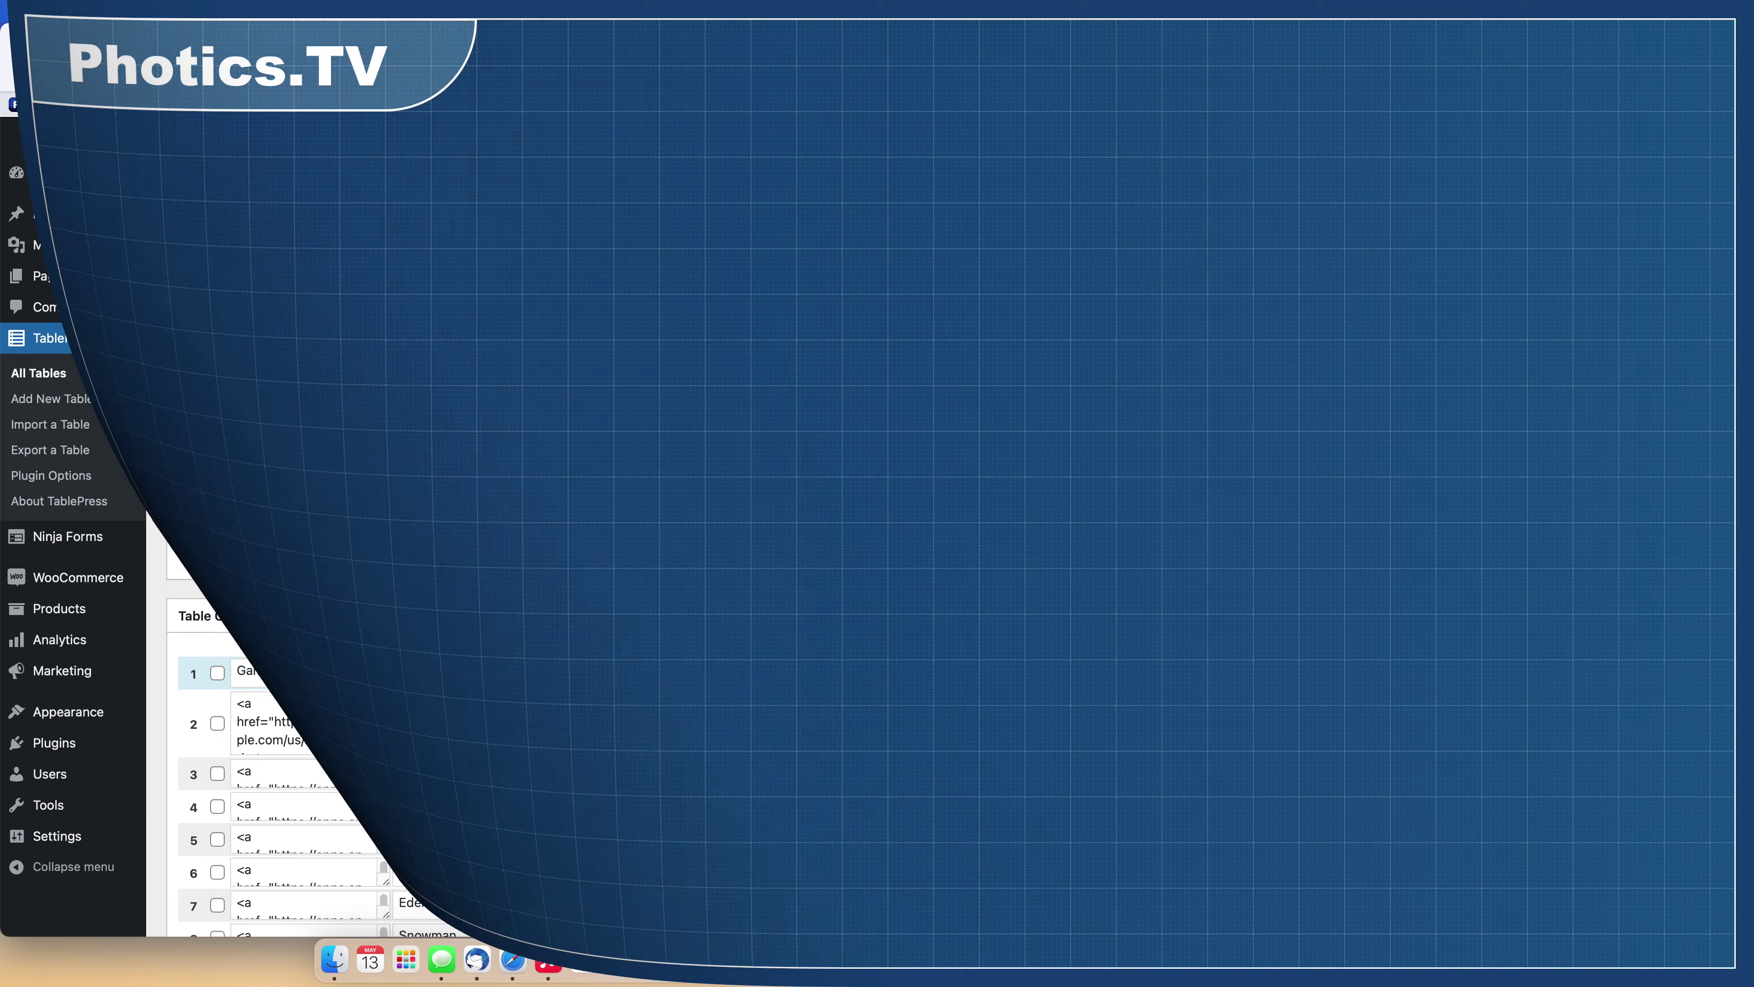